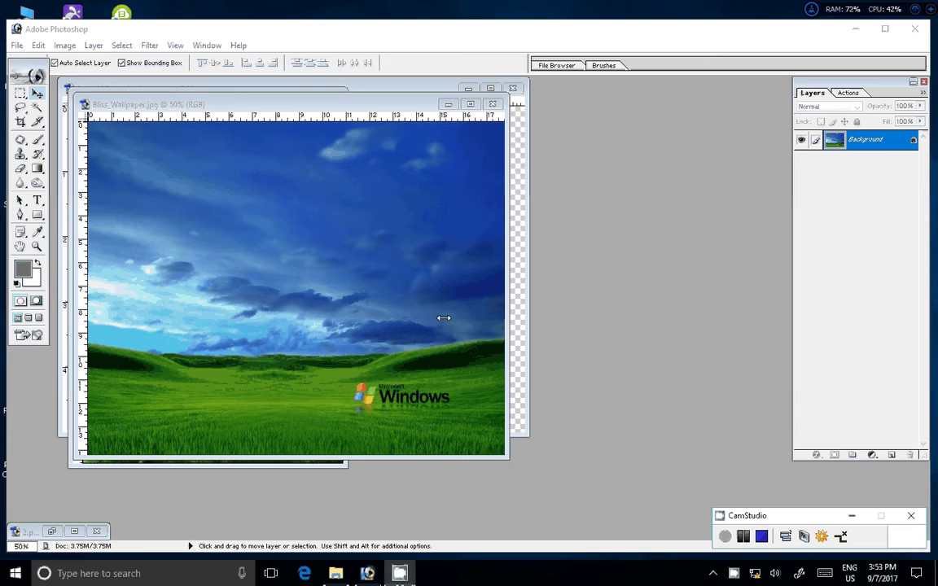
Create a blank 12 x 8 inch, 300 ppi document, starting from the 8 x 10 preset.
click(496, 312)
key(ctrl+n)
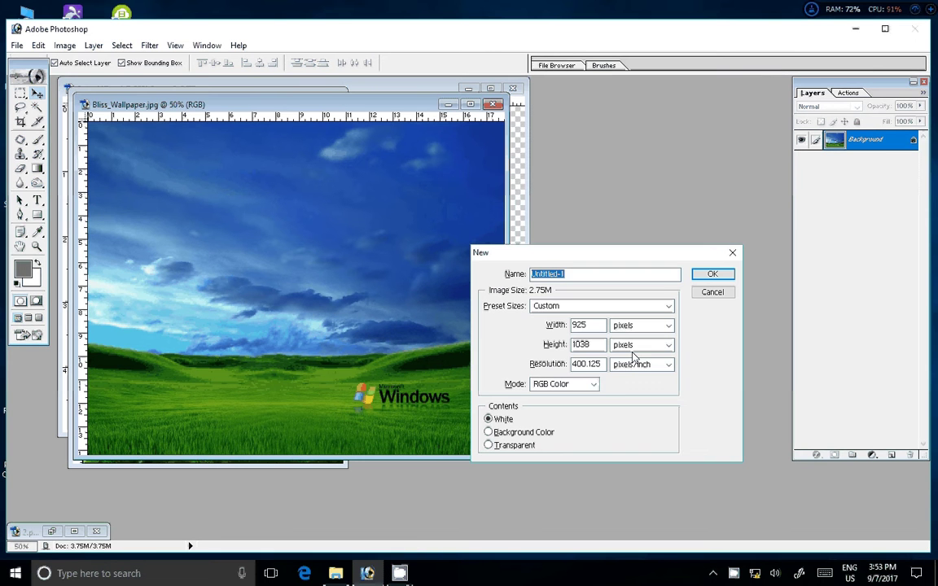
click(668, 308)
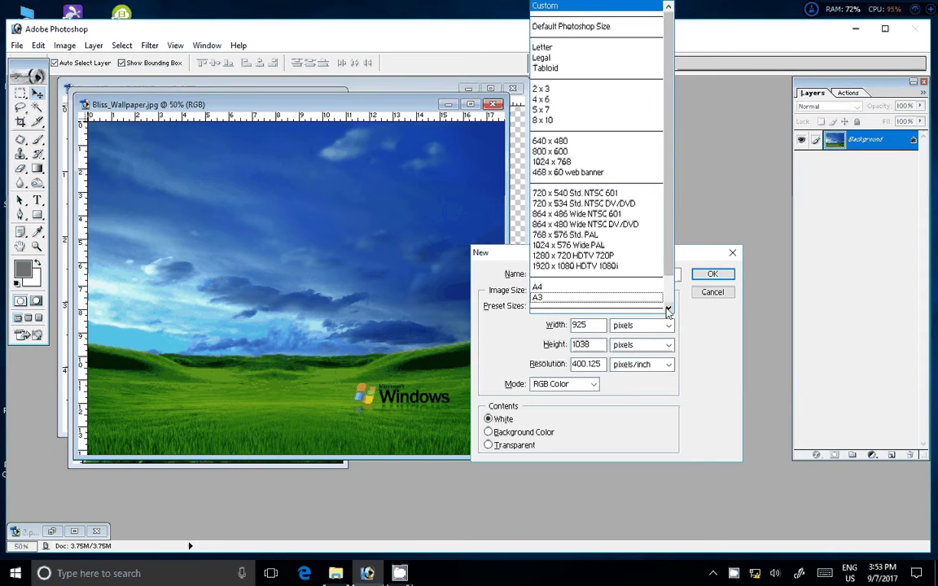
click(560, 119)
double_click(580, 324)
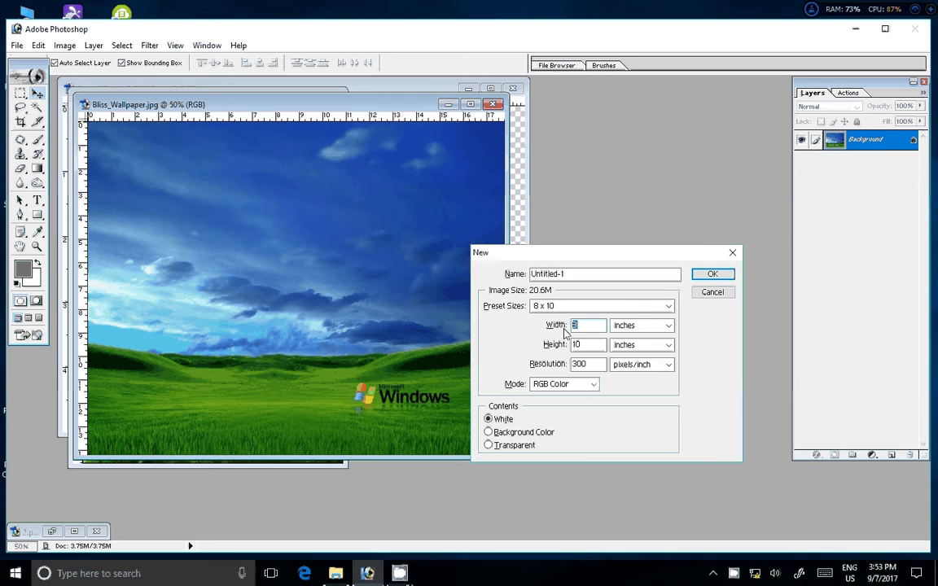
text(12)
key(Tab)
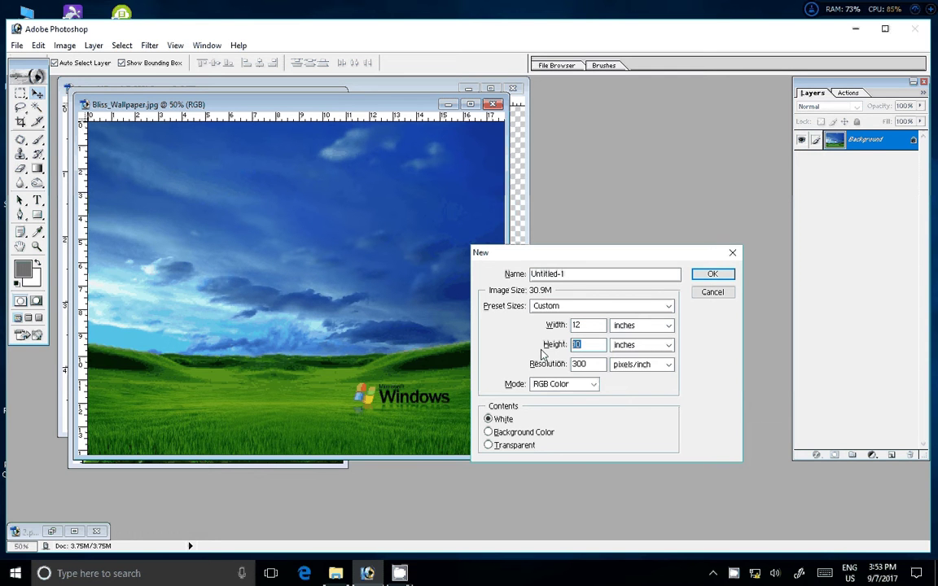
text(8)
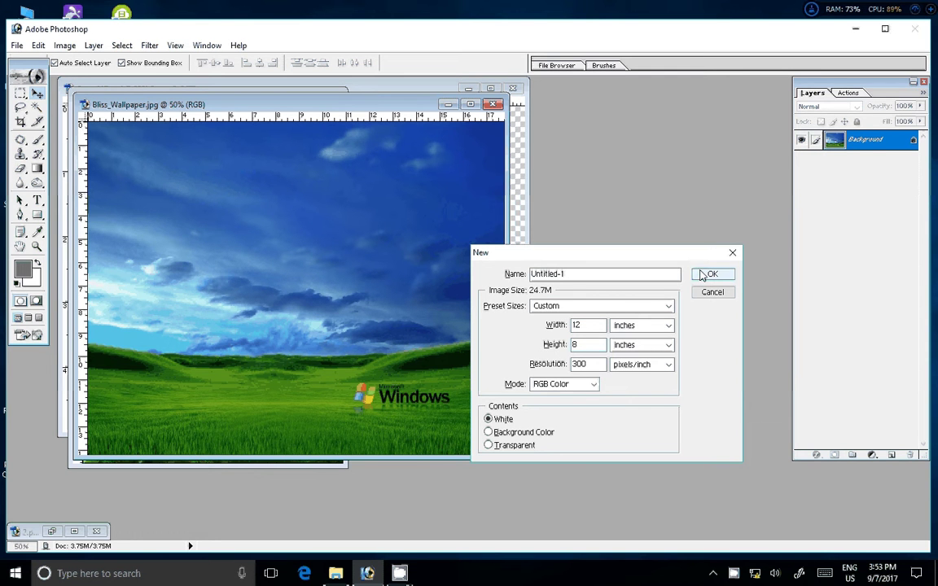
click(708, 274)
drag(297, 105, 463, 108)
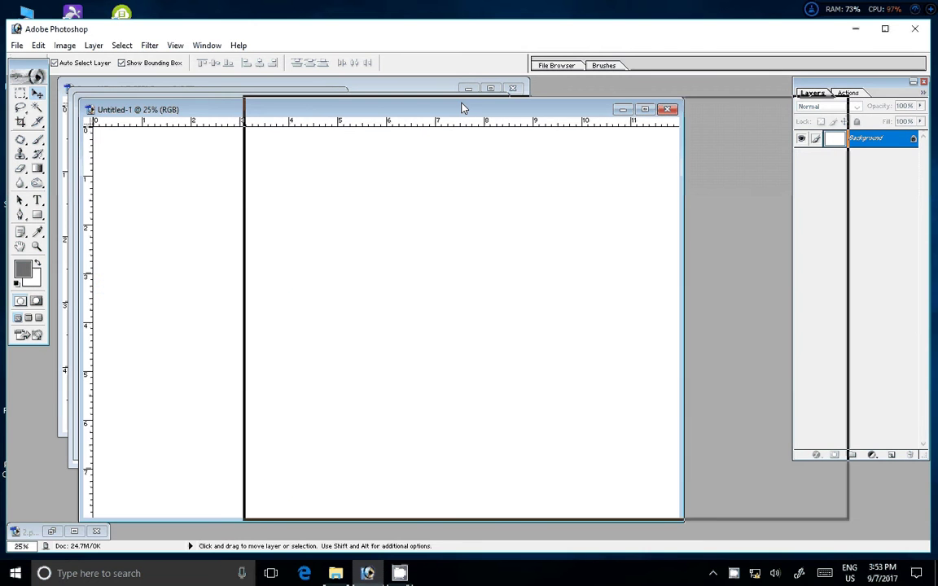
Drag the Bliss landscape into Untitled-1 as Layer 1 and scale it up to cover the canvas.
click(309, 293)
mouse_move(310, 293)
mouse_down()
mouse_move(602, 322)
mouse_move(372, 389)
mouse_up()
key(ctrl+0)
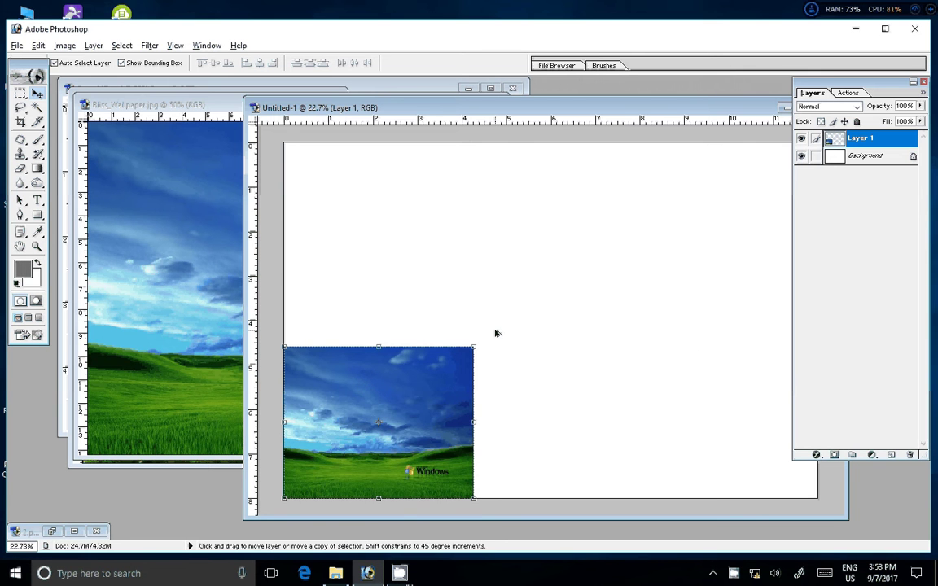
key(ctrl+minus)
drag(491, 337, 770, 174)
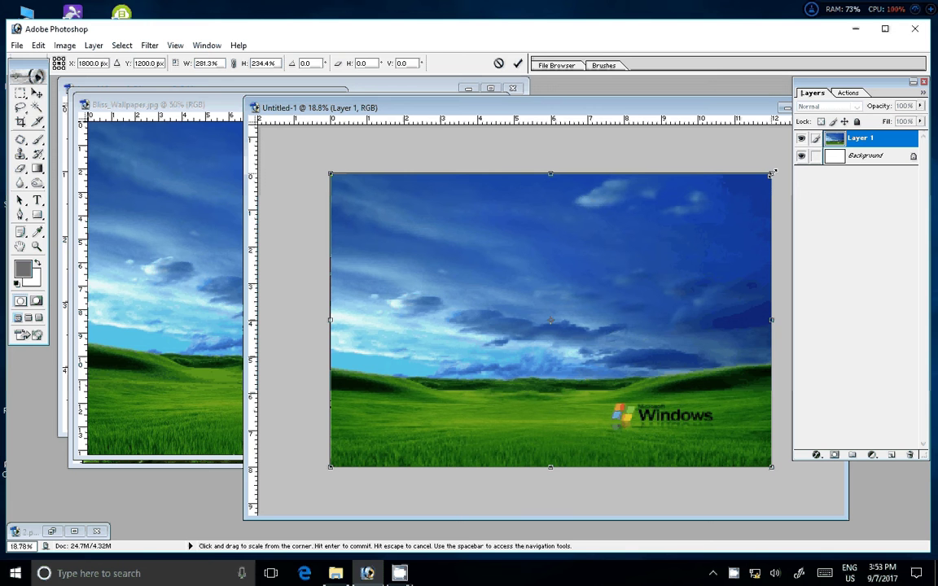
click(516, 63)
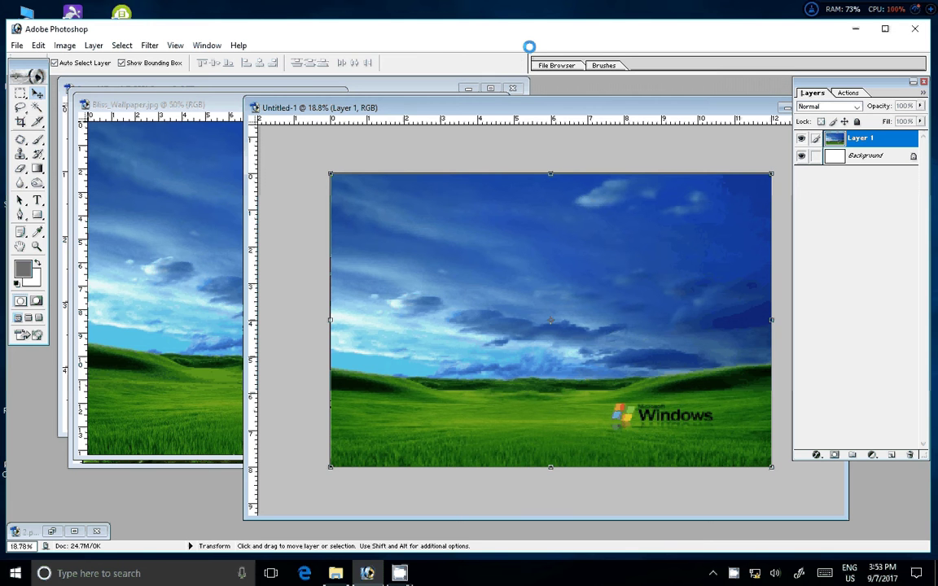
Close Bliss_Wallpaper.jpg, drag the fantasy tree picture in as Layer 2, and zoom in.
click(155, 296)
click(492, 104)
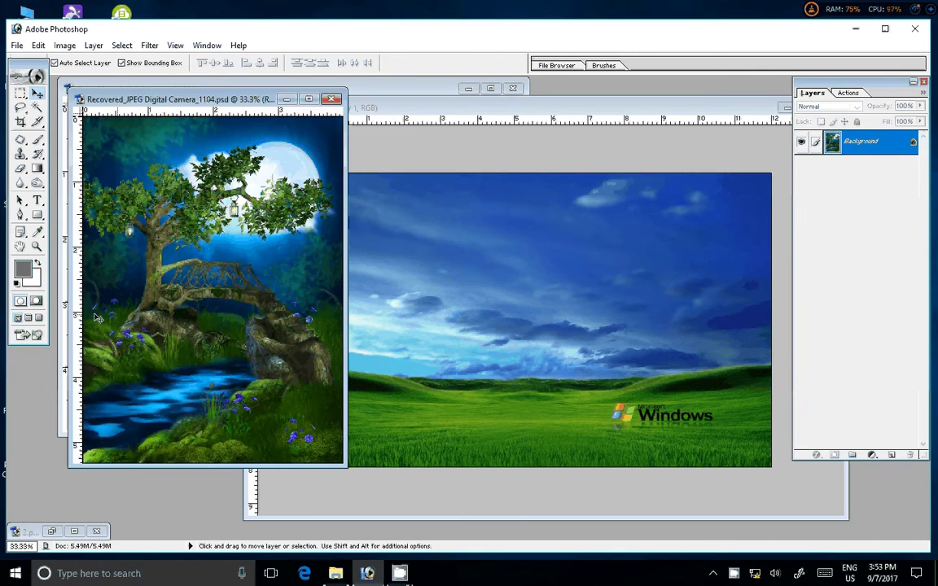
mouse_move(96, 317)
mouse_down()
mouse_move(516, 291)
mouse_move(478, 281)
mouse_up()
key(z)
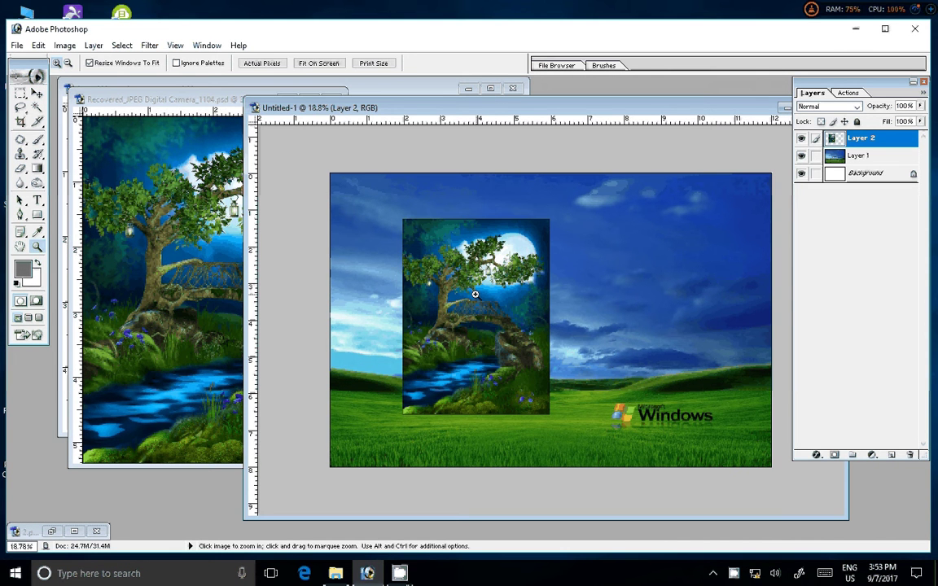
click(476, 295)
click(375, 323)
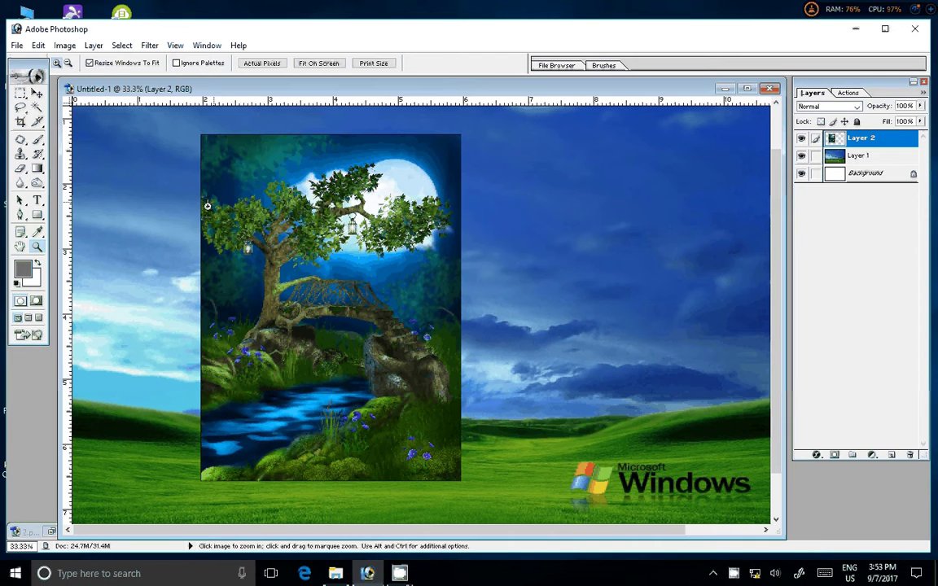
Erase the tree layer's top-left corner and remaining edges with a smaller eraser brush.
key(e)
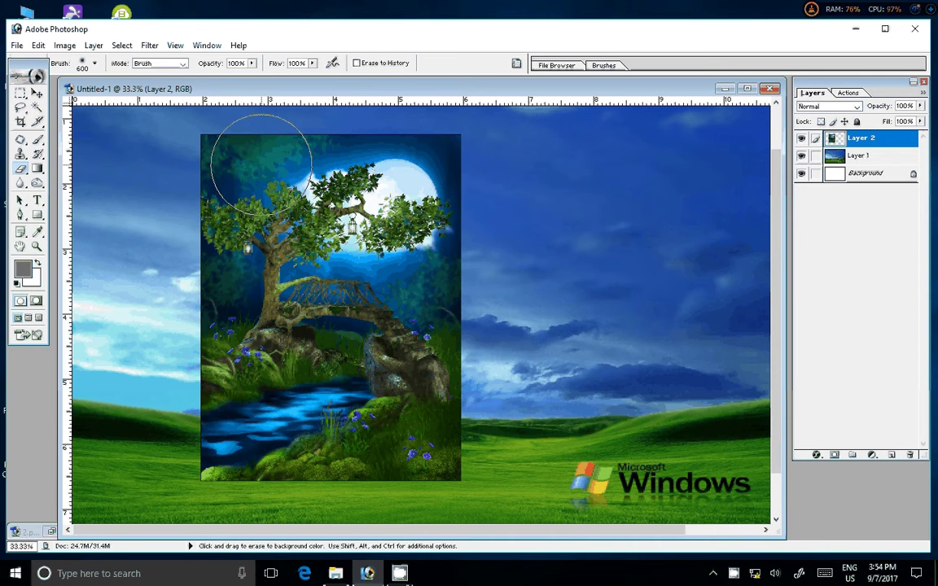
key(bracketleft)
key(bracketleft)
key(bracketleft)
key(bracketleft)
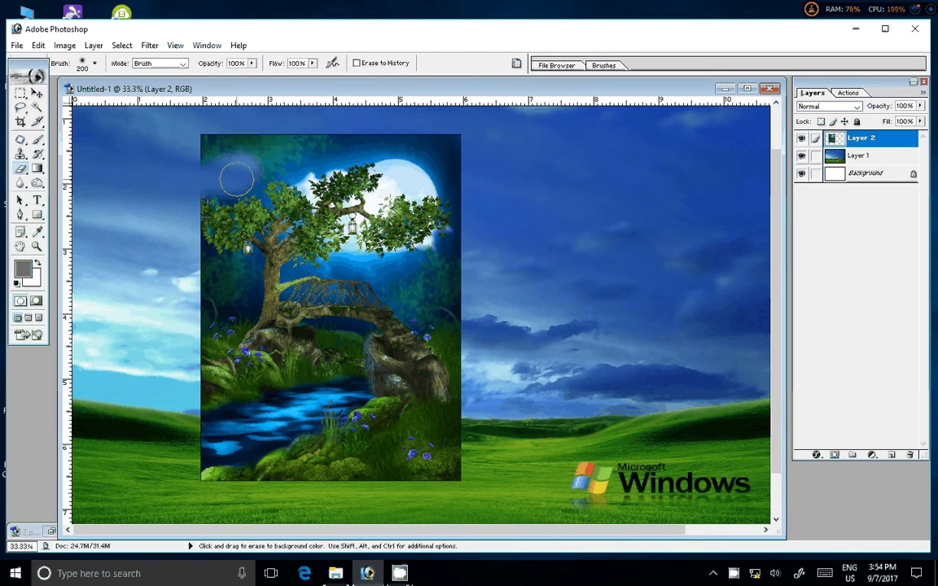
mouse_move(236, 179)
mouse_down()
mouse_move(287, 136)
mouse_move(374, 139)
mouse_move(461, 209)
mouse_up()
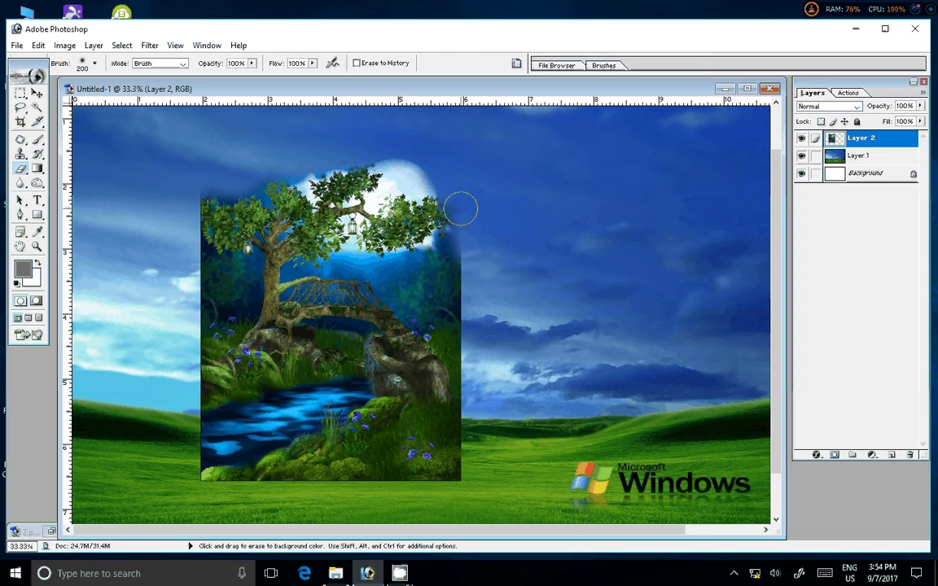
drag(461, 210, 185, 246)
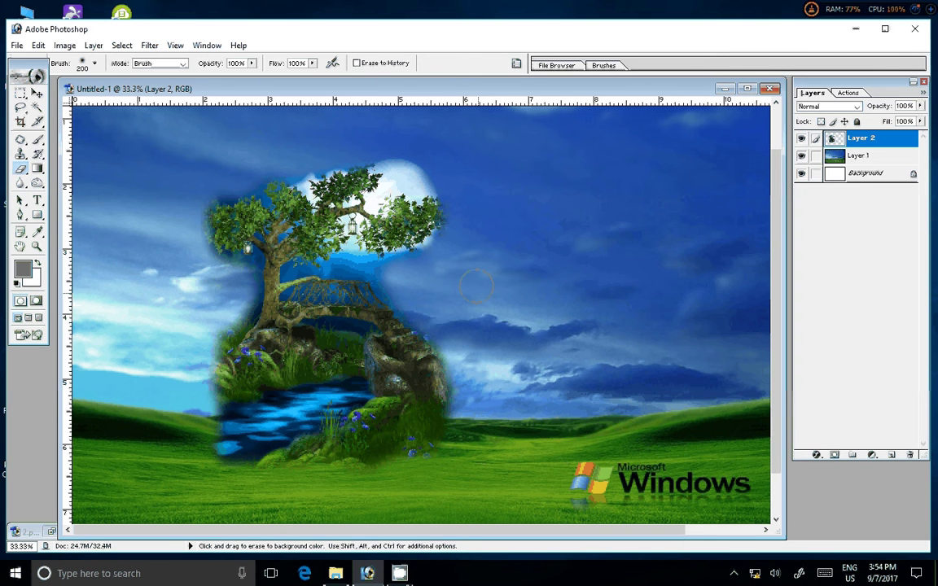
key(v)
click(826, 108)
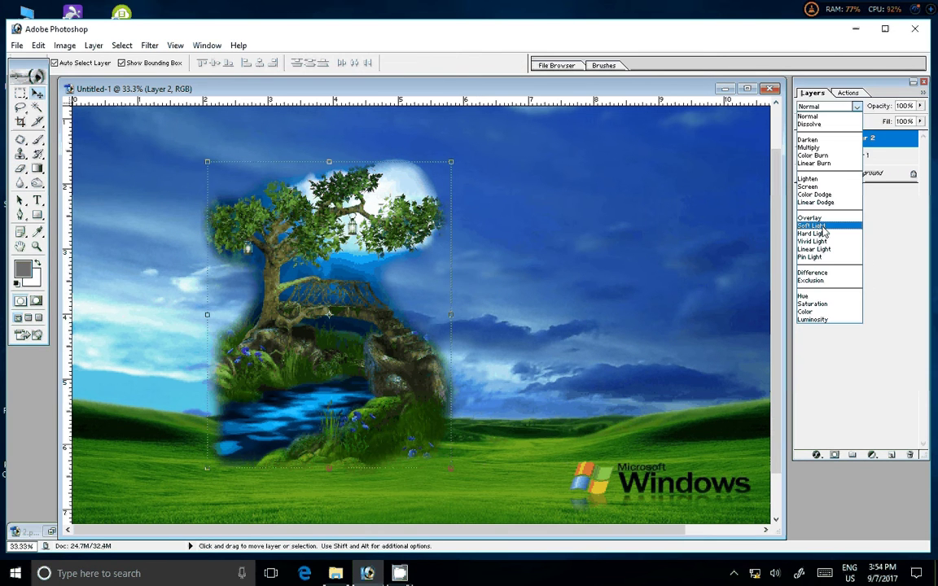
Preview Overlay, Soft Light, Dissolve and Darken blend modes on the tree layer.
click(818, 218)
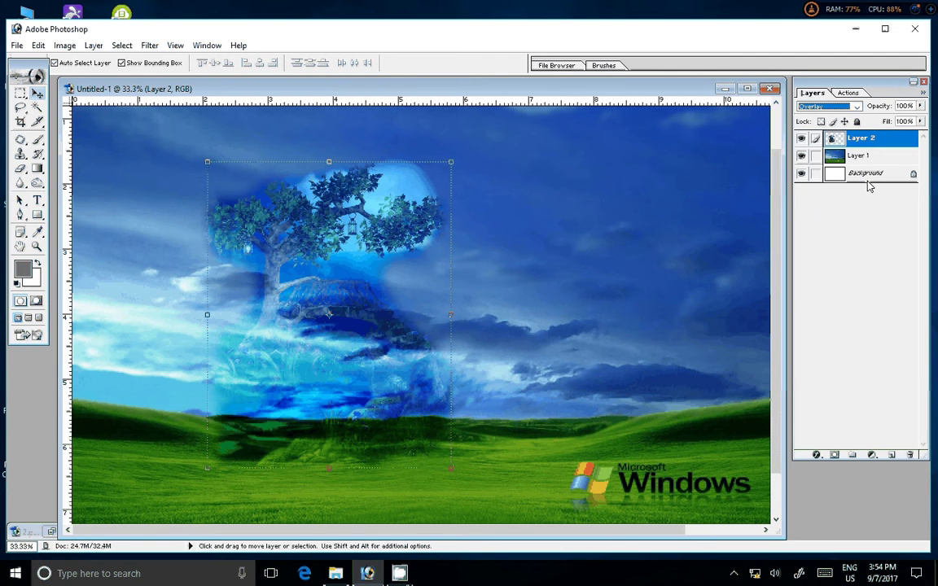
click(826, 106)
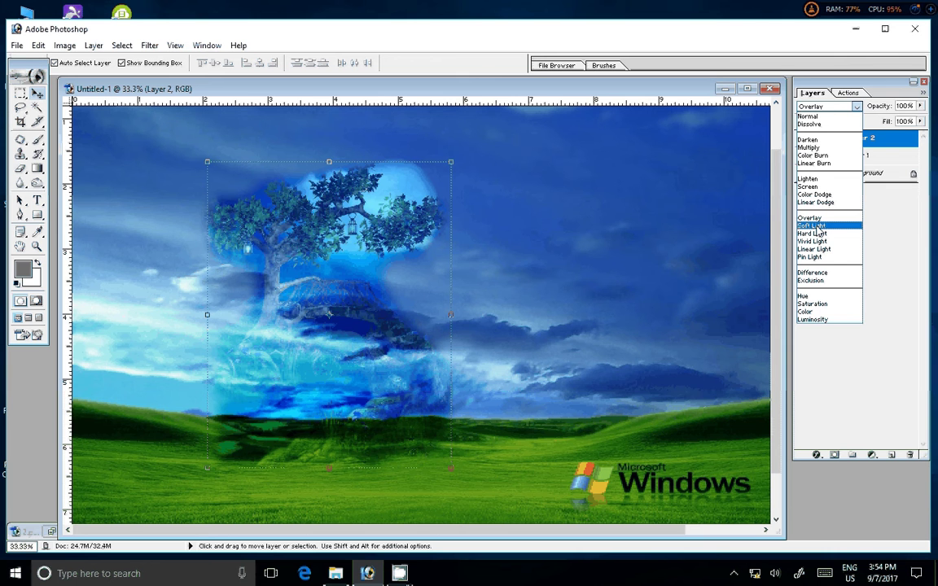
click(818, 226)
click(826, 107)
click(820, 129)
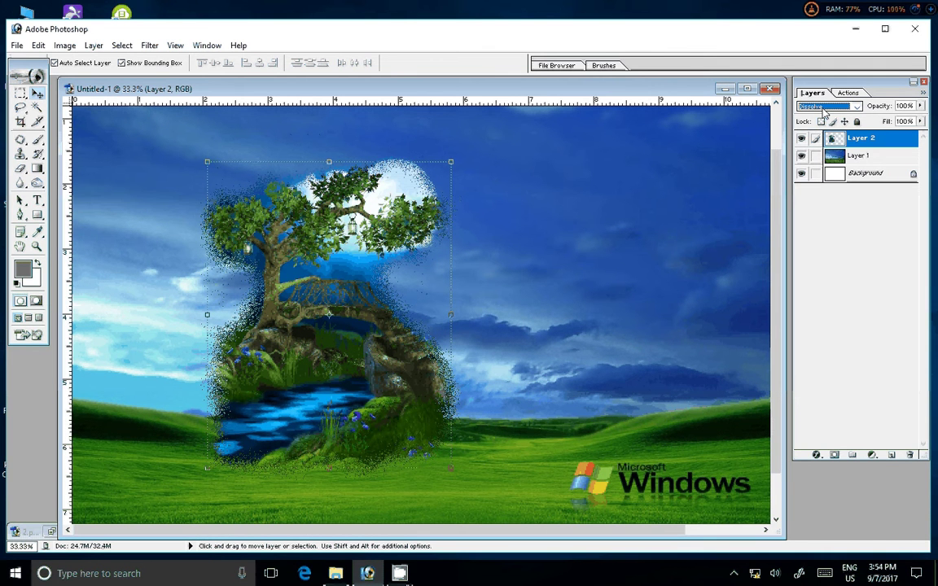
key(Down)
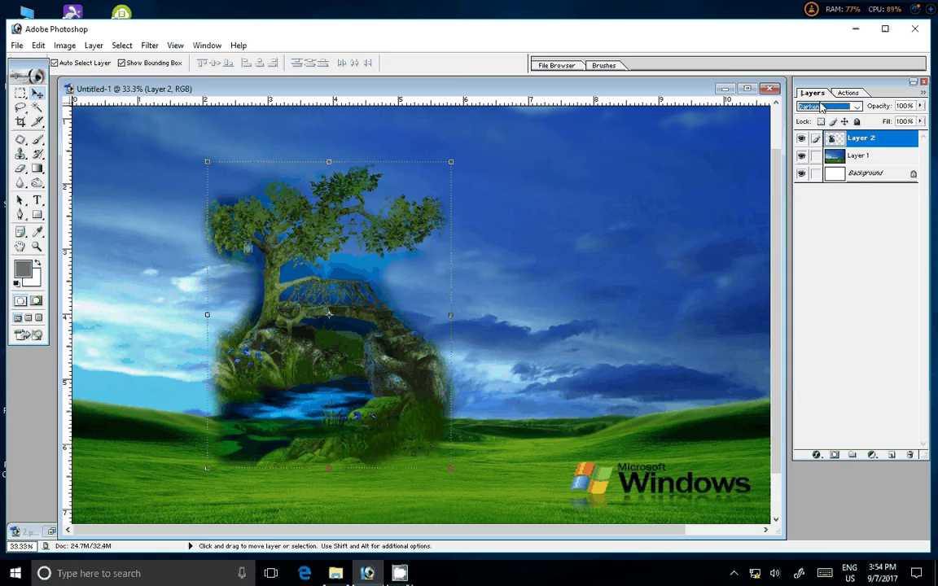
Preview Multiply, Color Burn, Linear Burn and Lighten blend modes on the tree layer.
click(822, 110)
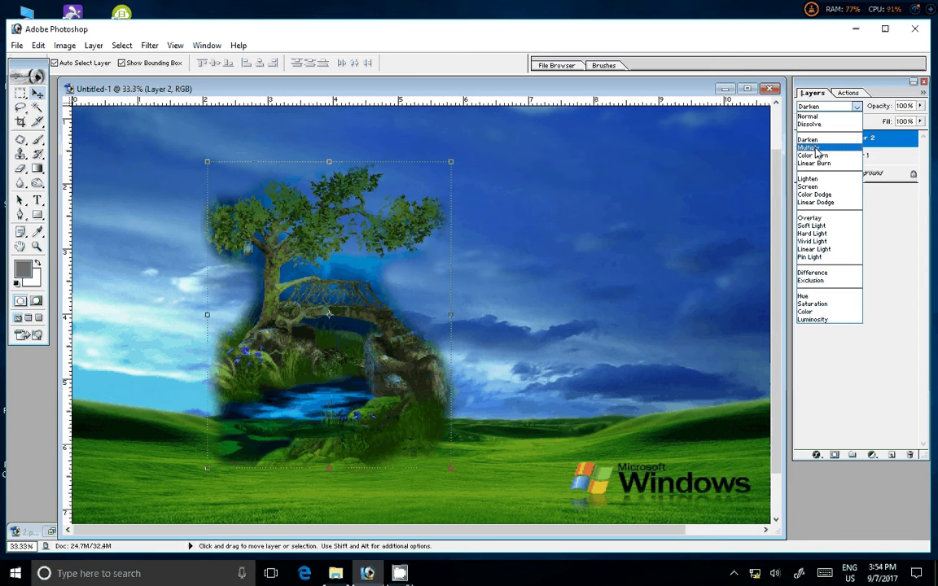
click(816, 149)
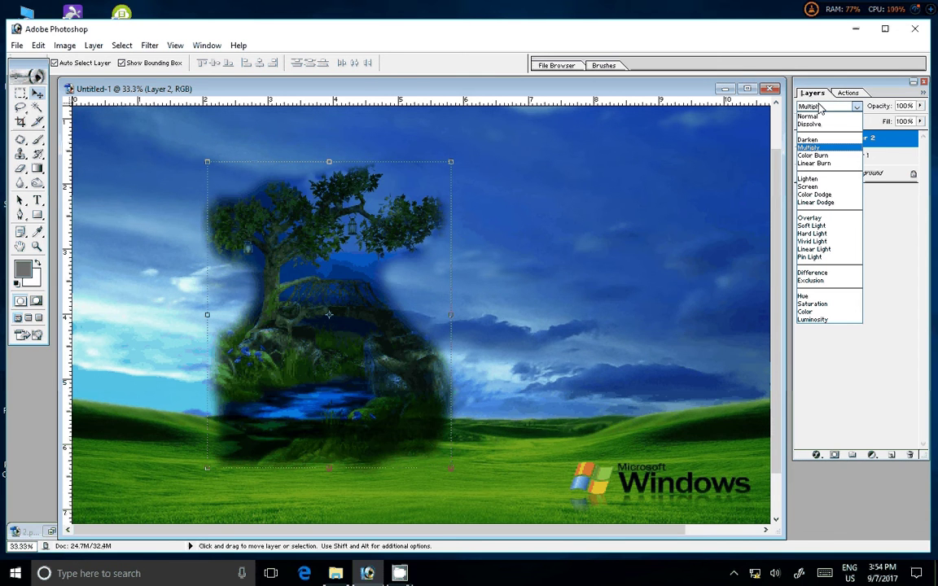
click(813, 153)
click(822, 107)
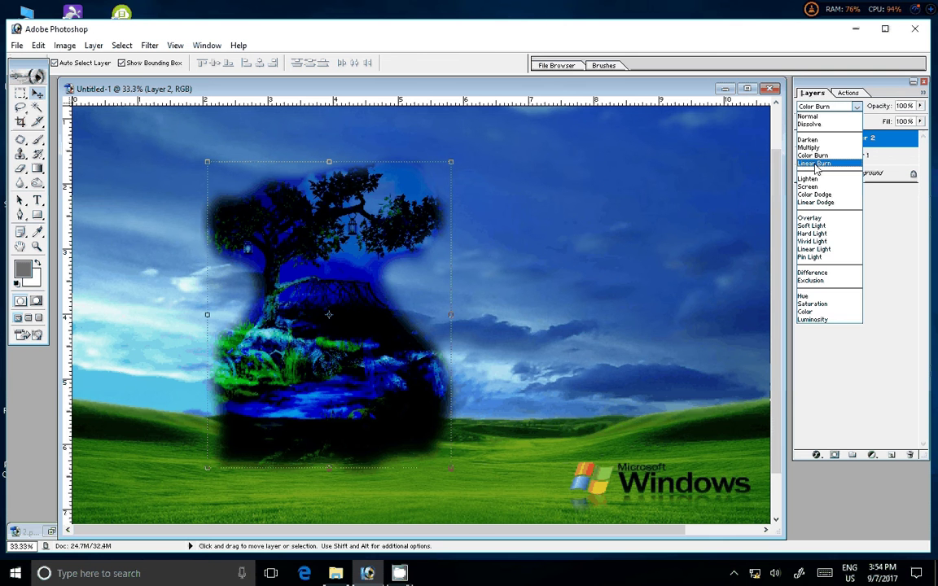
click(814, 164)
click(826, 108)
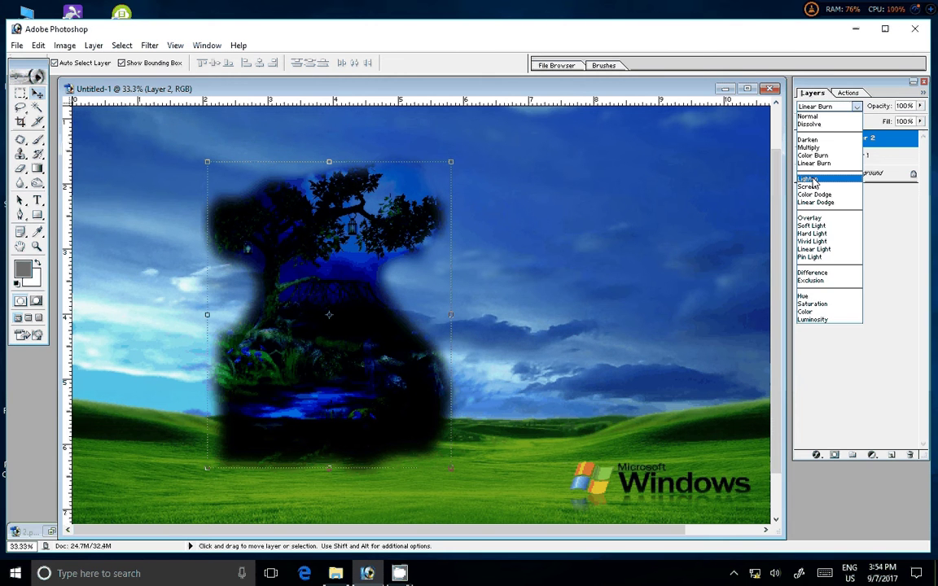
click(812, 179)
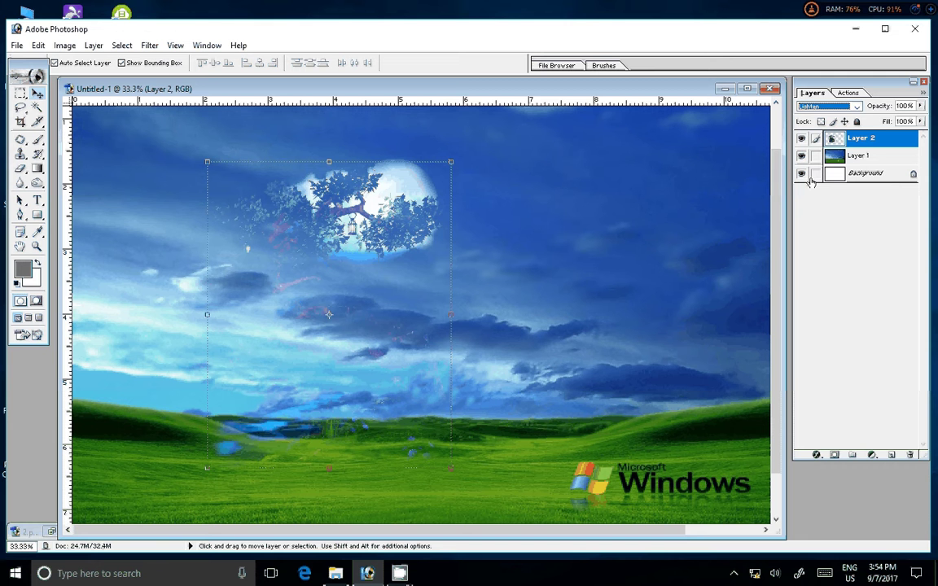
Preview Screen, Color Dodge and Overlay blend modes on the tree layer.
click(836, 106)
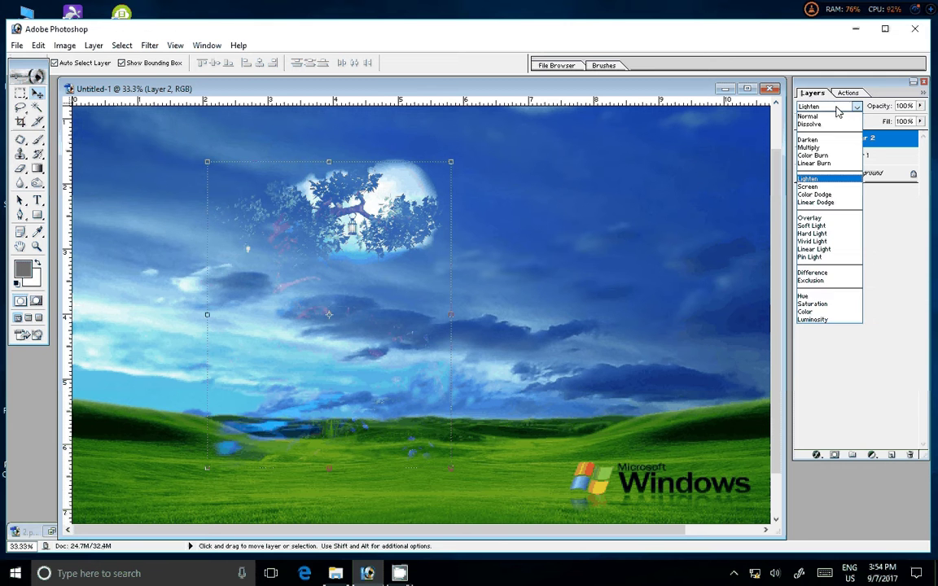
click(818, 187)
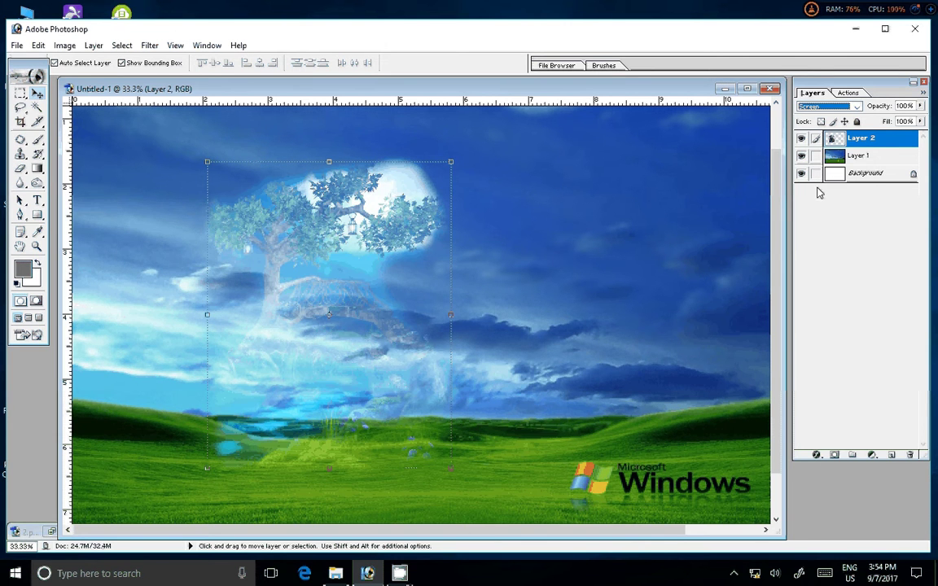
click(834, 107)
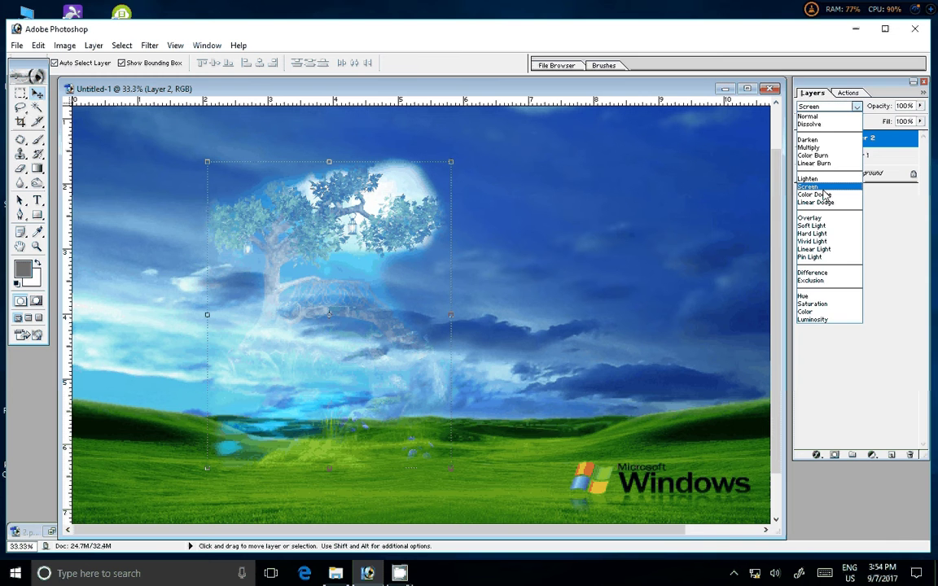
click(823, 194)
click(829, 108)
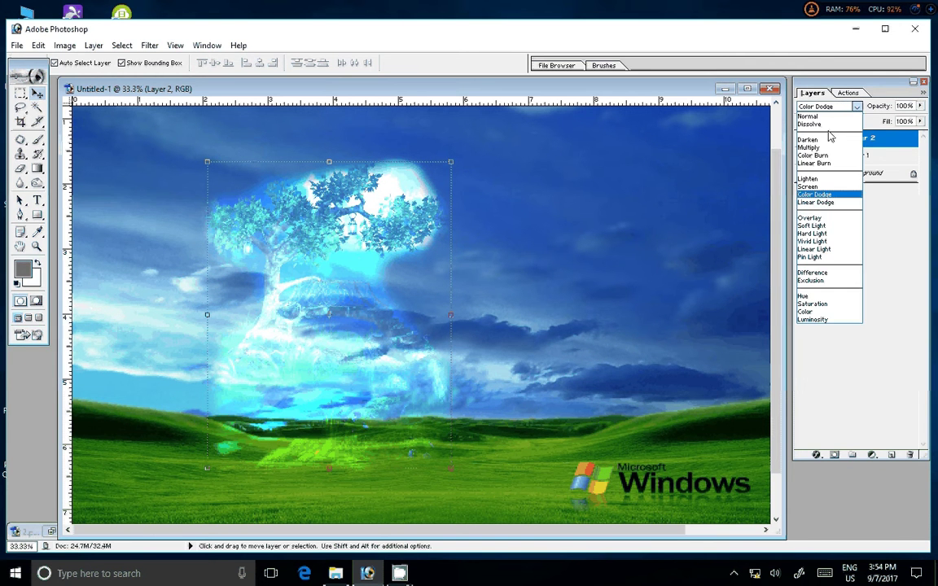
click(810, 217)
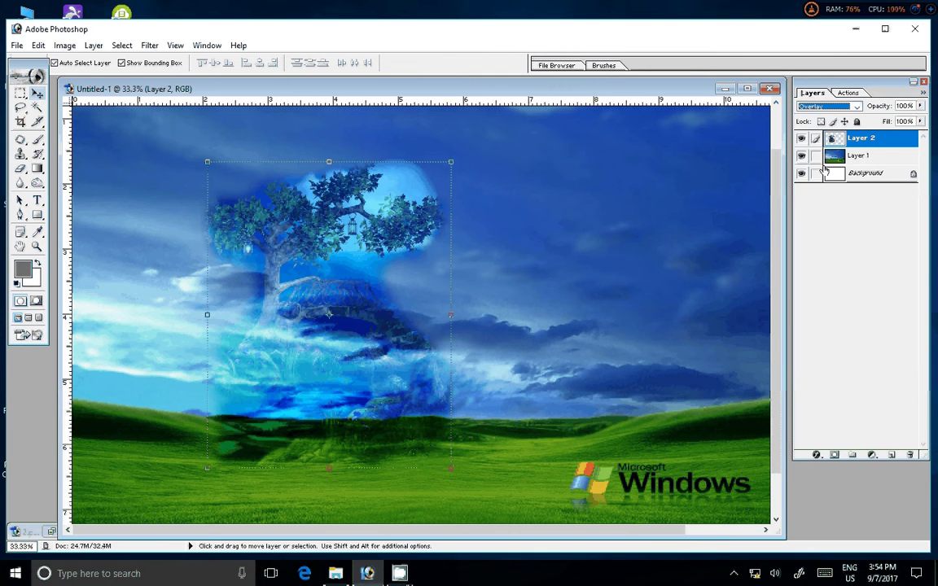
Preview Soft Light and Luminosity, then set the tree layer back to Normal.
click(840, 107)
click(827, 226)
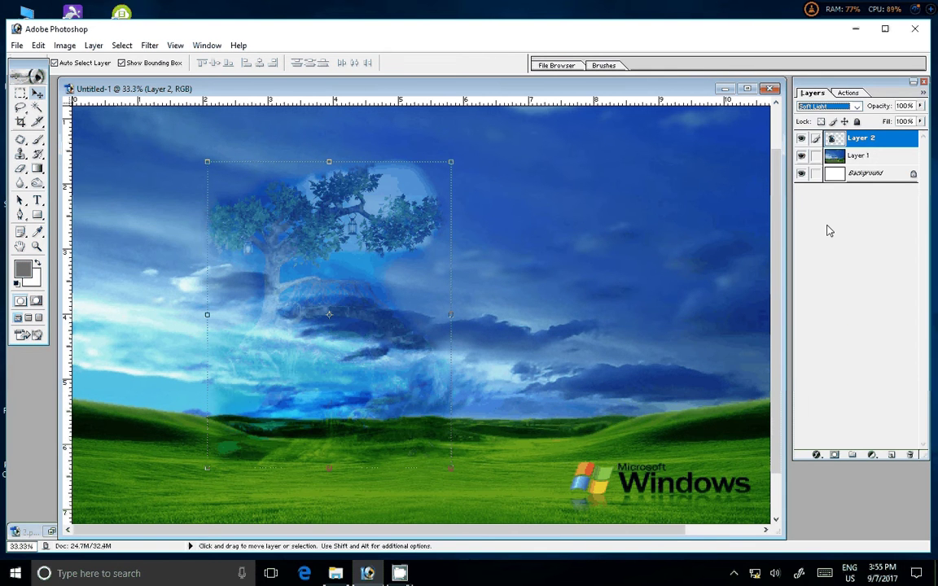
click(842, 110)
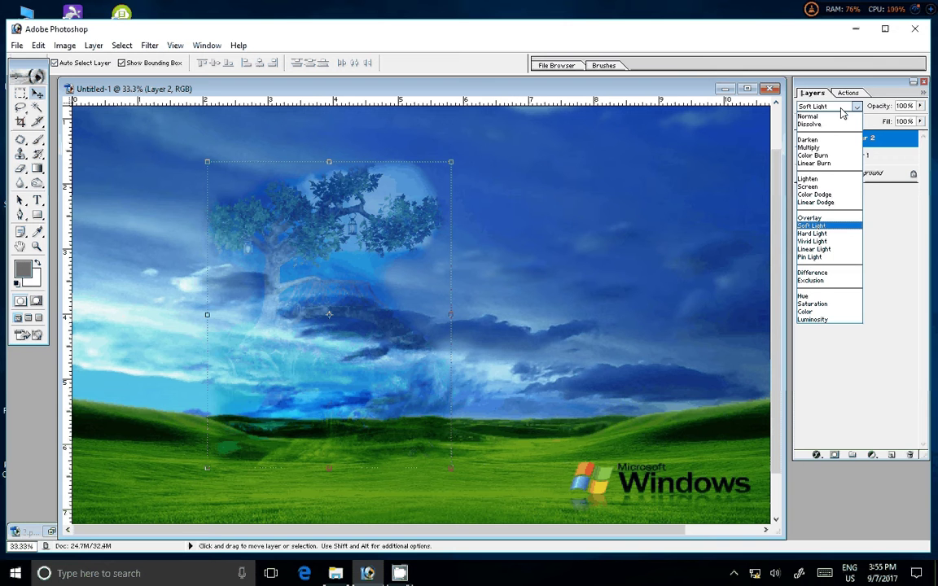
click(814, 319)
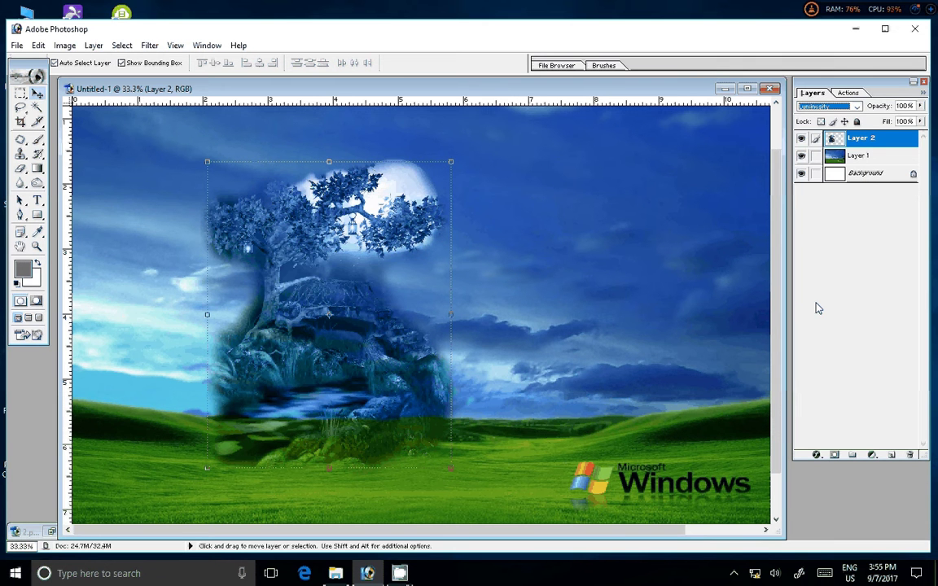
click(826, 107)
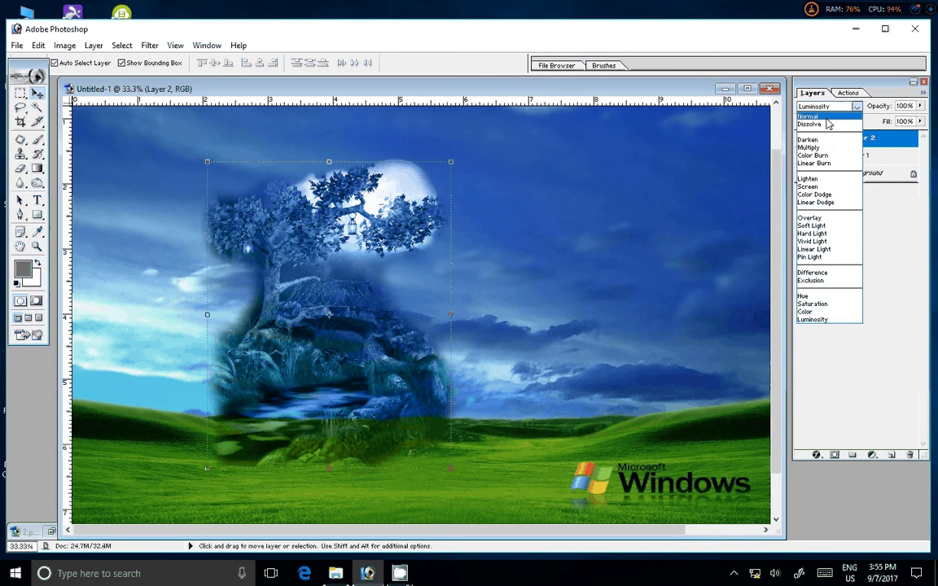
click(814, 116)
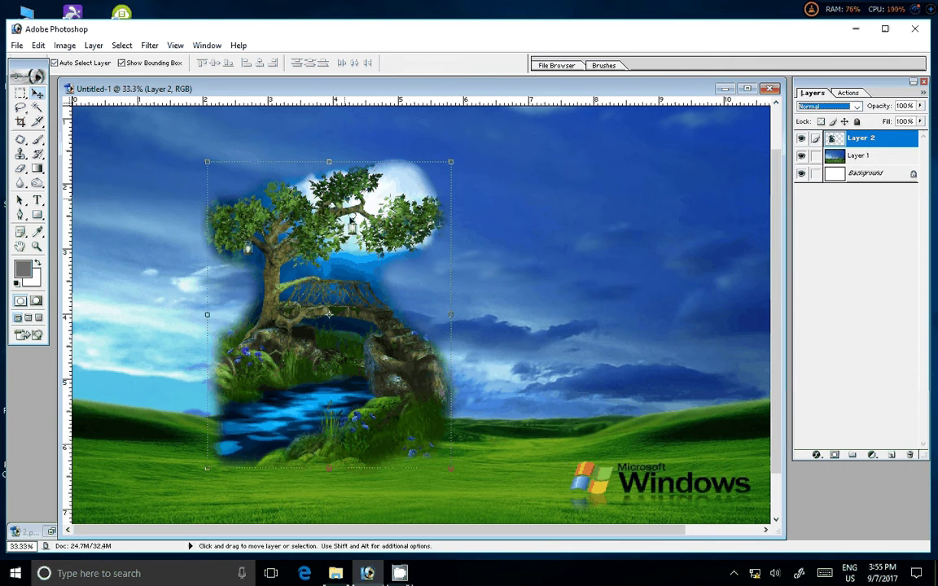
mouse_move(350, 218)
mouse_down()
mouse_move(230, 181)
mouse_move(234, 189)
mouse_up()
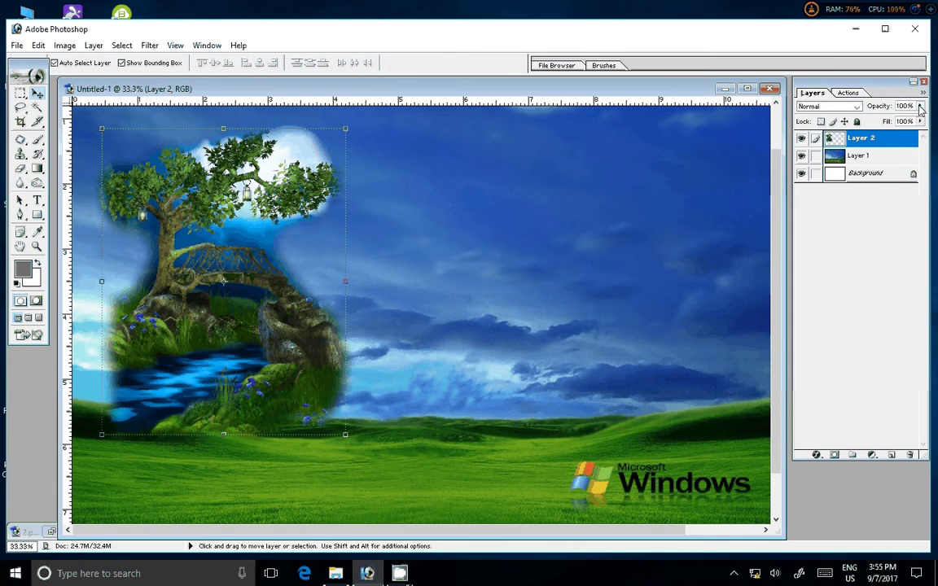
mouse_move(920, 108)
mouse_down()
mouse_move(916, 122)
mouse_move(894, 124)
mouse_move(923, 128)
mouse_up()
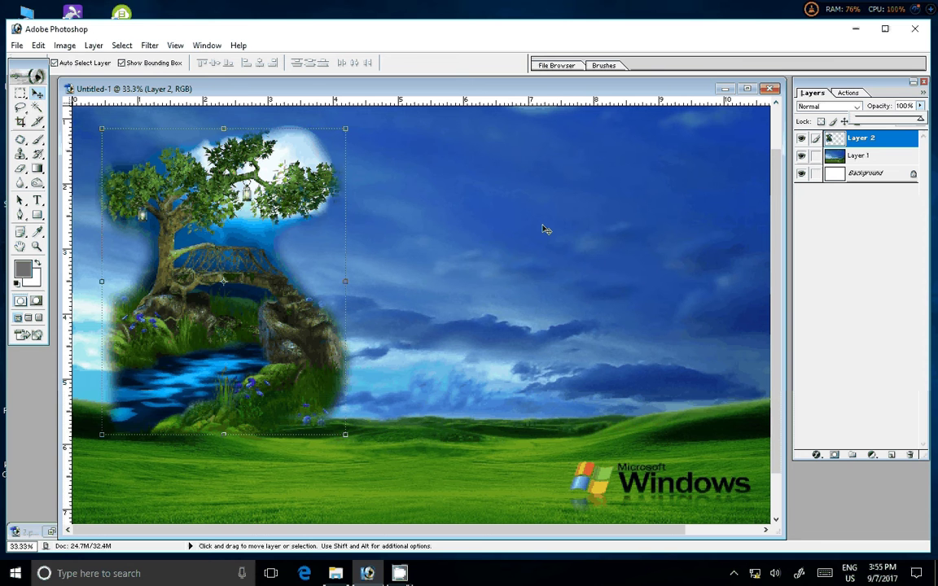
key(Return)
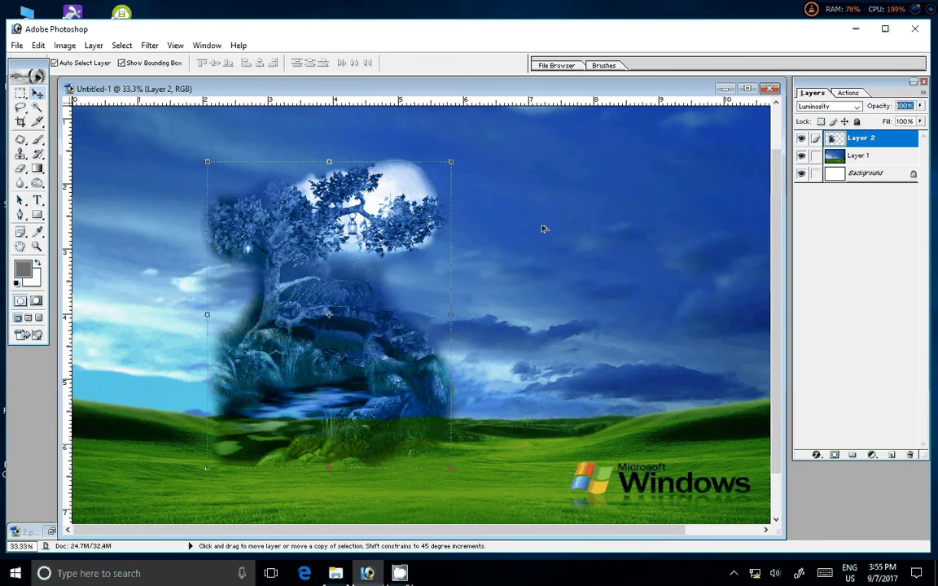
key(alt+shift+f)
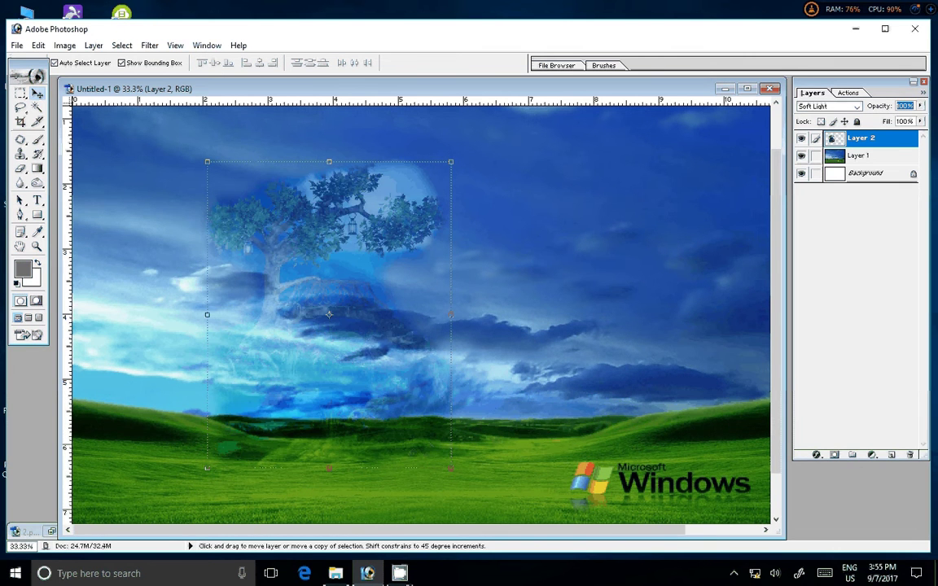
key(alt+shift+s)
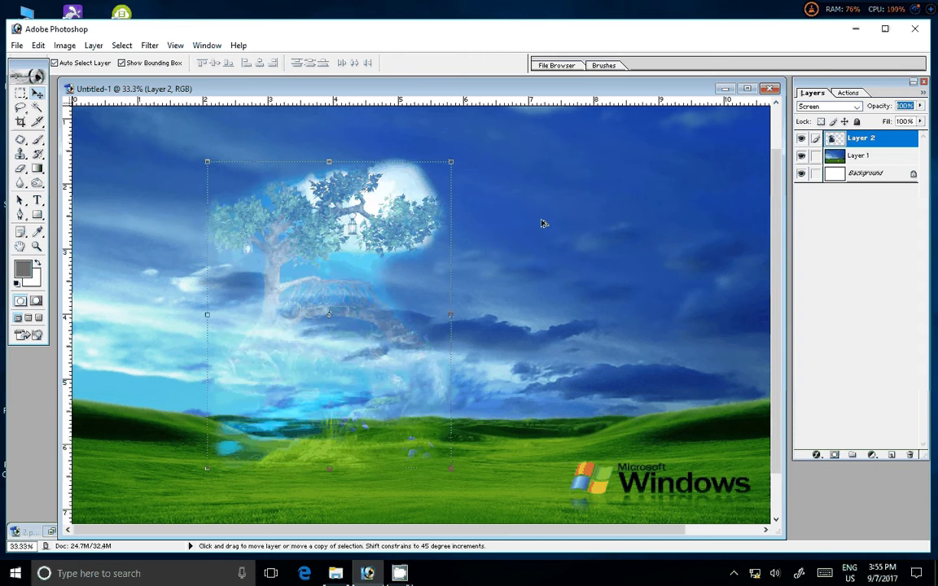
key(alt+shift+a)
key(alt+shift+m)
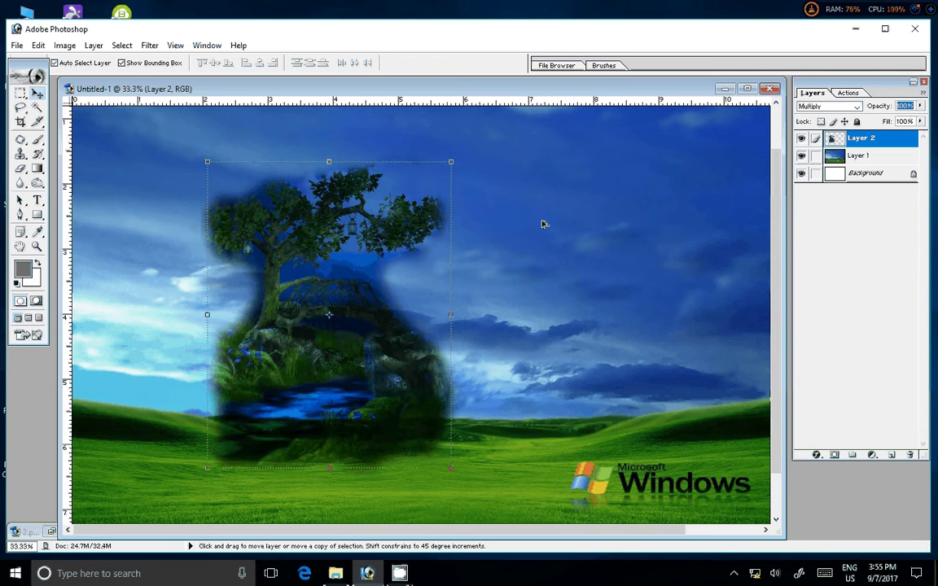
key(alt+shift+i)
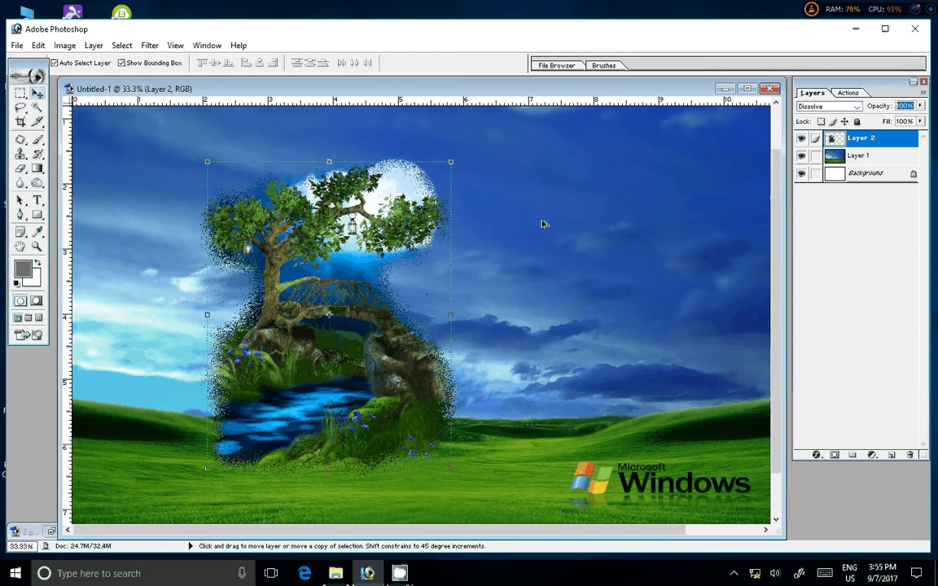
key(alt+shift+f)
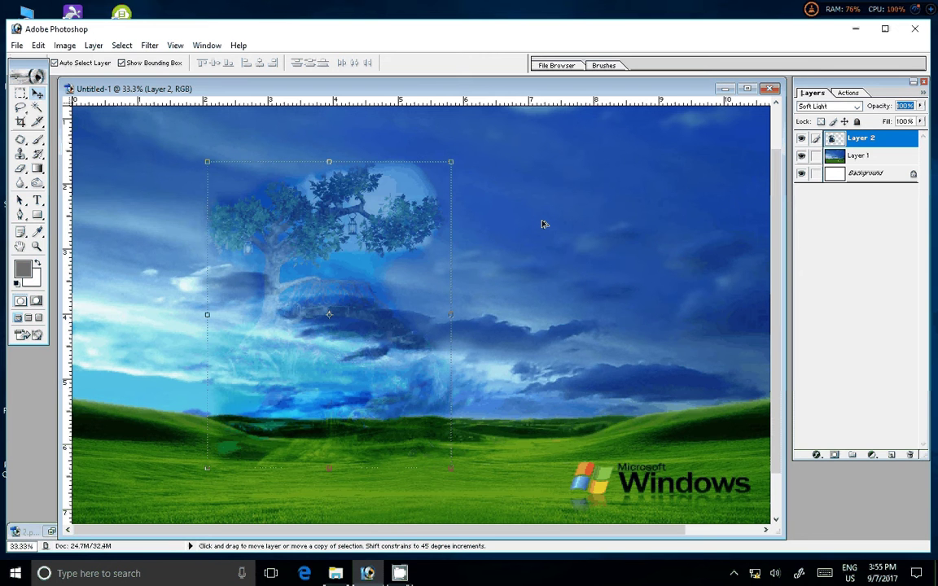
key(alt+shift+o)
key(alt+shift+n)
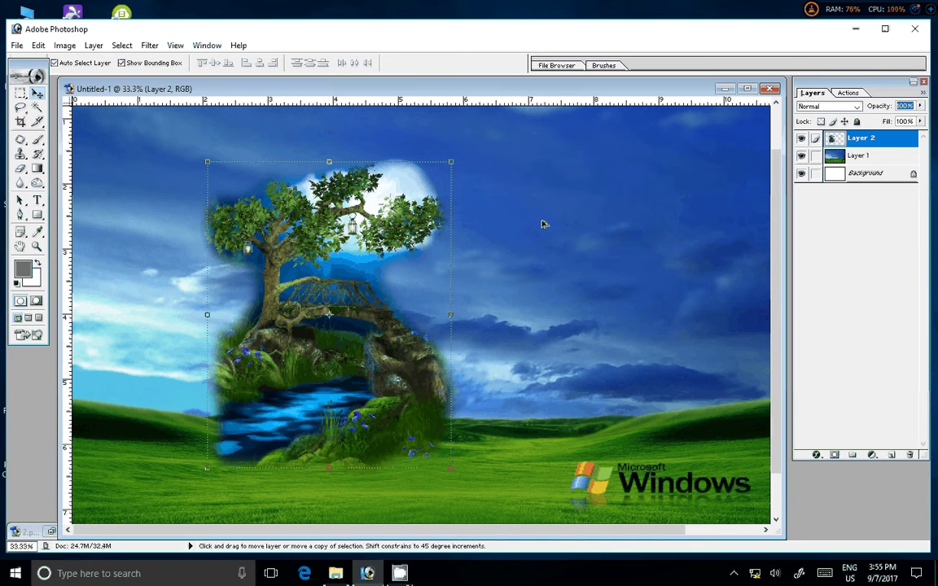
Move the tree to the top-left, enlarge it to about 145% x 107%, and select Layer 1.
mouse_move(284, 246)
mouse_down()
mouse_move(154, 190)
mouse_move(161, 202)
mouse_up()
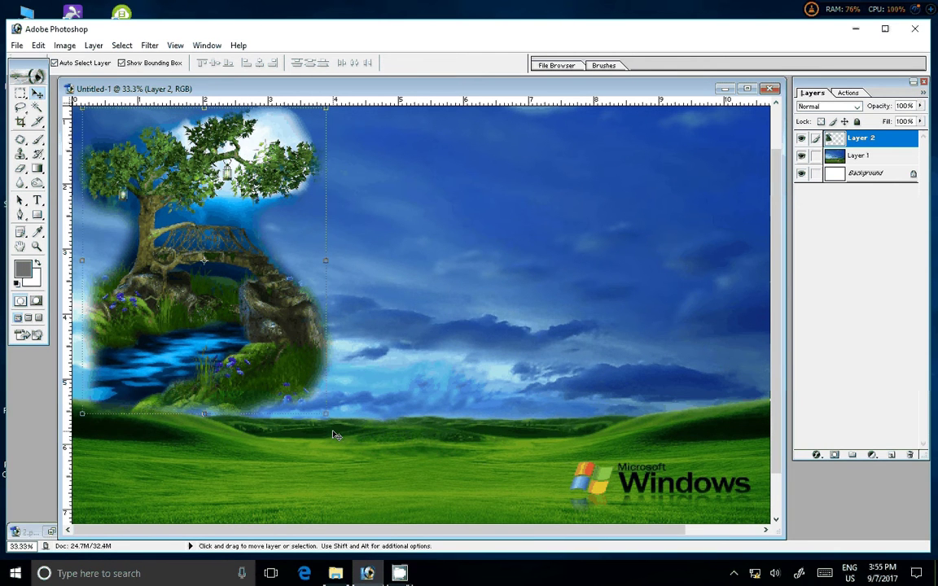
drag(325, 414, 379, 434)
drag(80, 271, 24, 271)
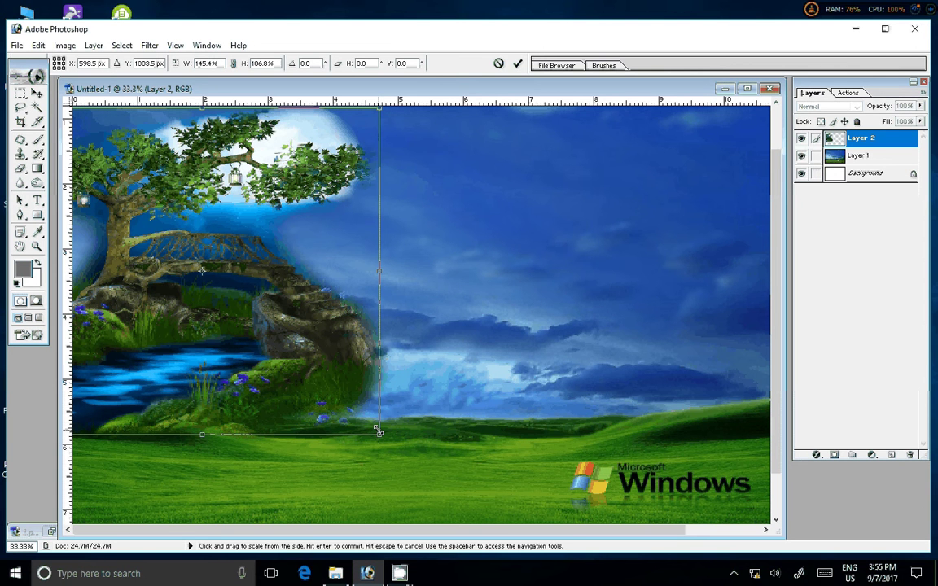
drag(379, 432, 402, 480)
key(Return)
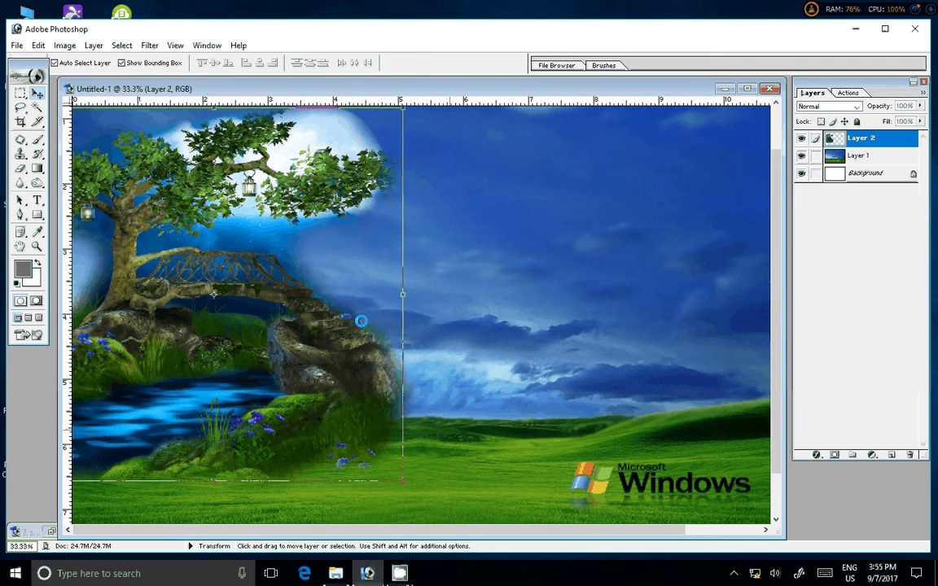
click(661, 422)
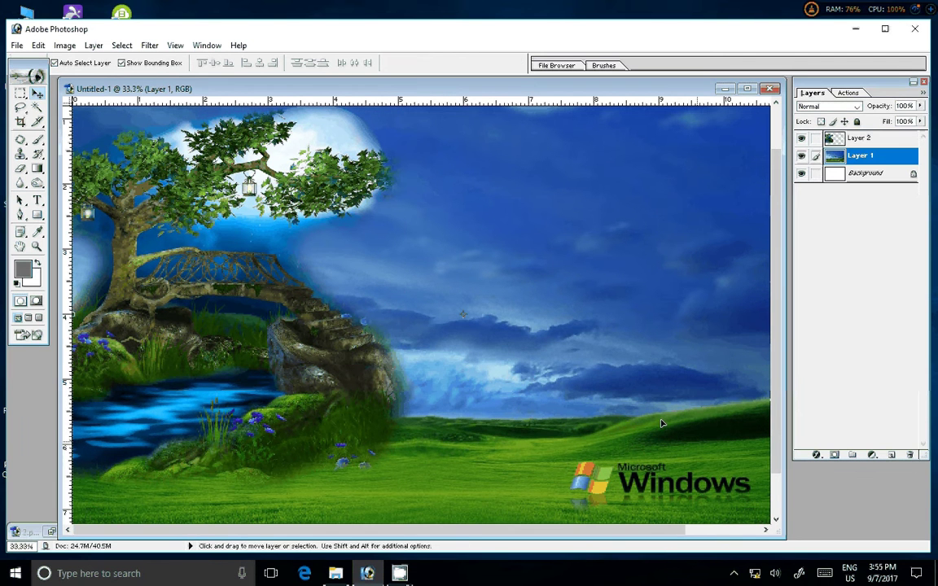
click(20, 153)
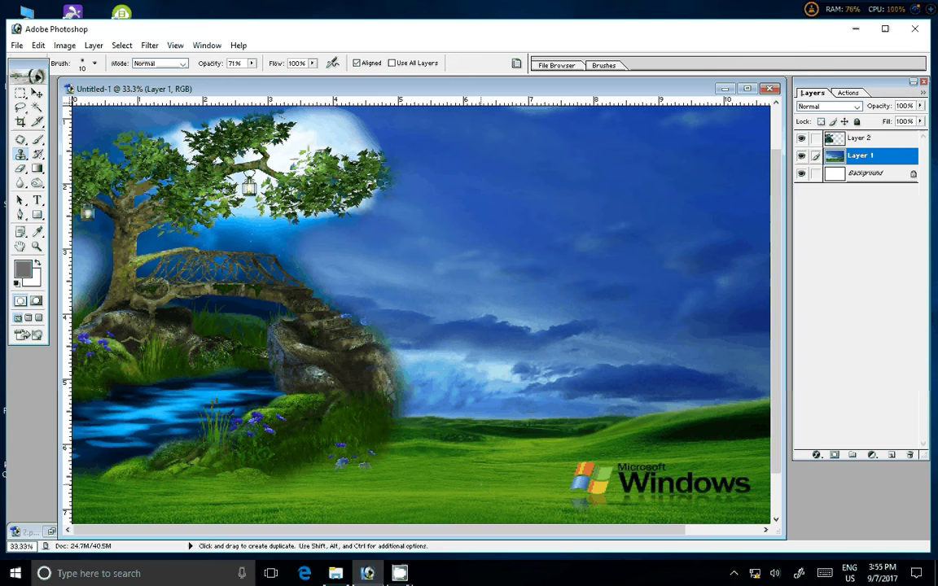
Clone grass over the Windows logo with a size 125 brush at 100% opacity.
key(bracketright)
key(bracketright)
key(bracketright)
key(bracketright)
key(bracketright)
drag(498, 476, 632, 471)
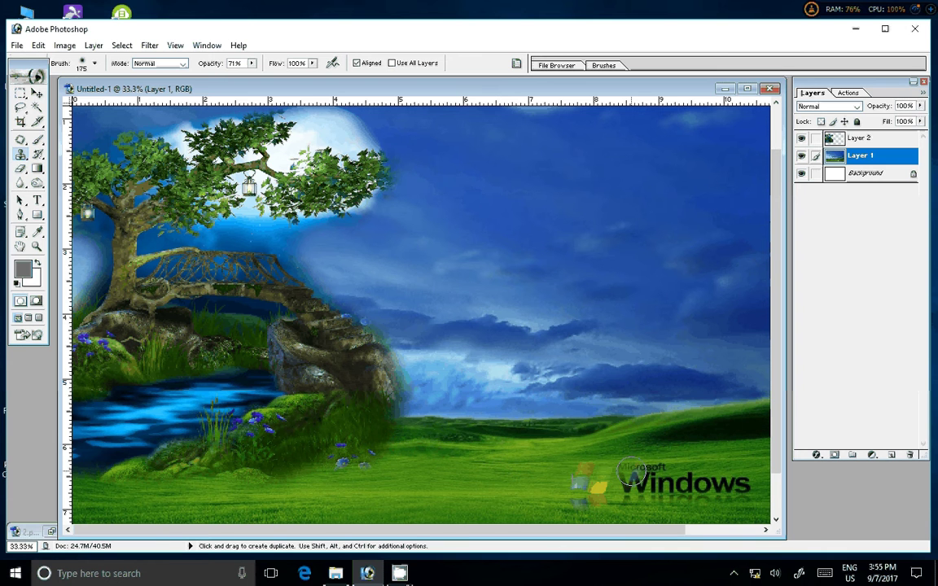
key(ctrl+z)
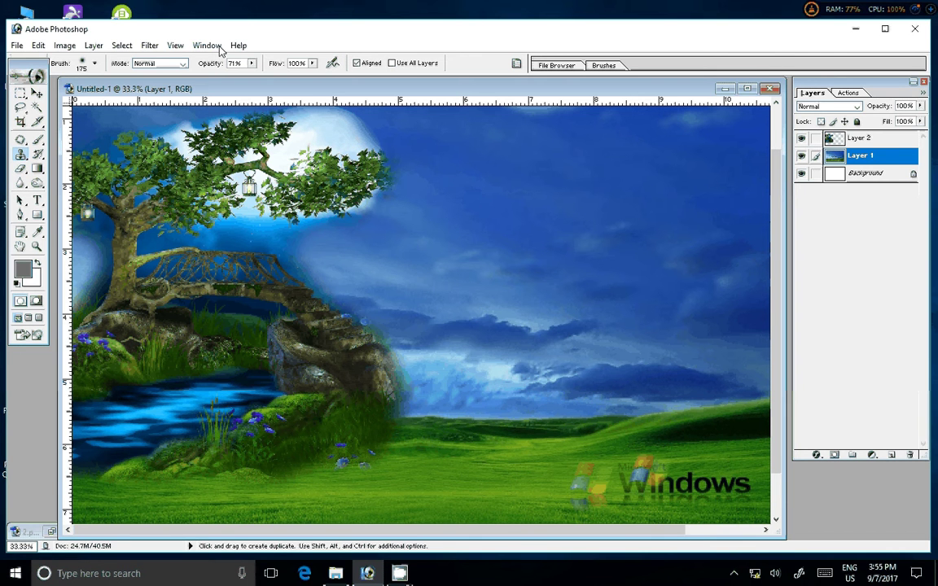
drag(251, 62, 313, 87)
click(545, 482)
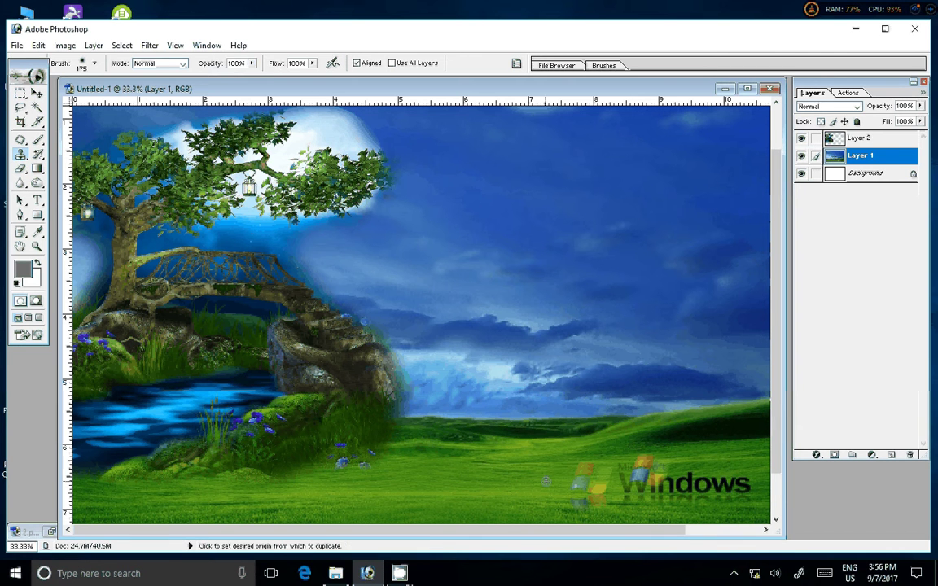
alt+click(545, 482)
drag(602, 482, 703, 482)
alt+click(619, 479)
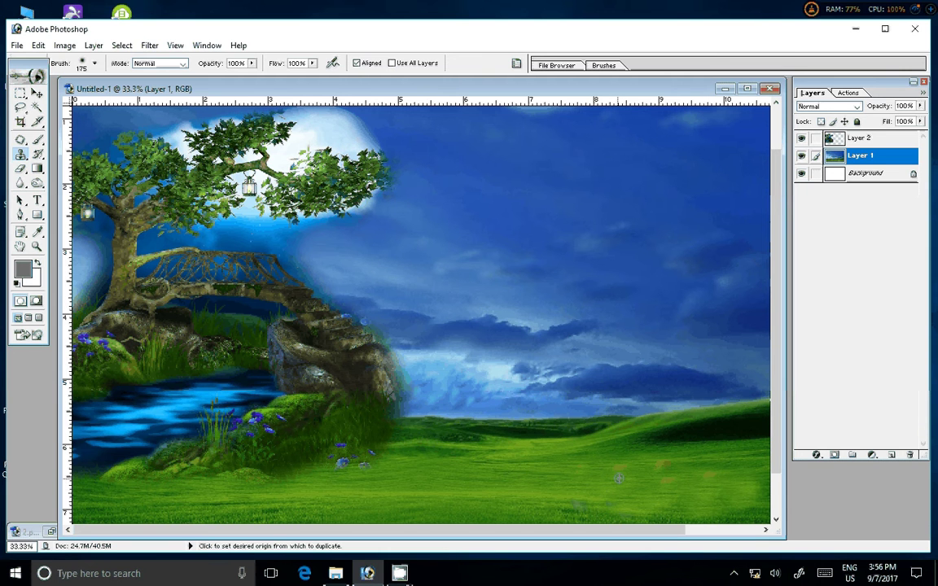
Fit the whole canvas on screen using the Zoom tool's Fit on Screen option.
key(z)
right_click(399, 359)
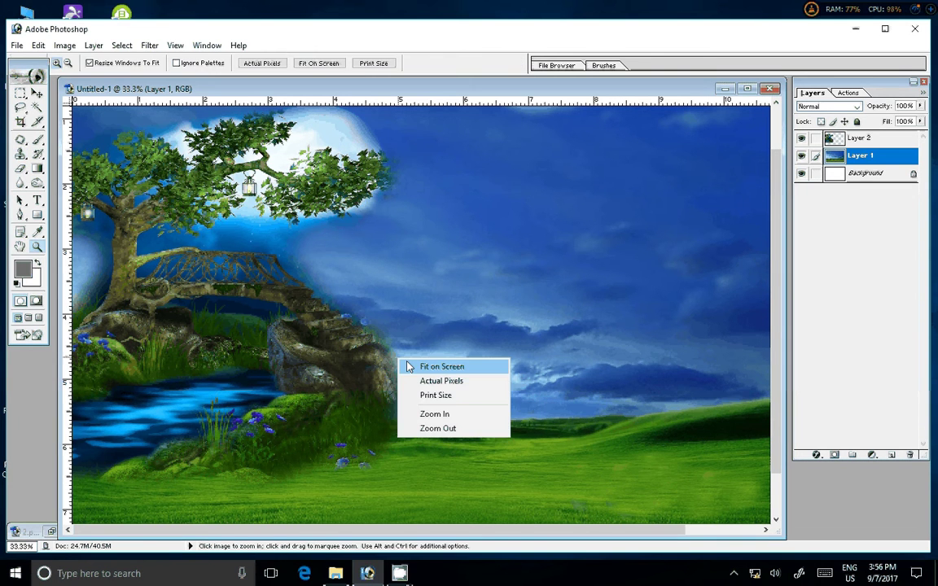
click(409, 367)
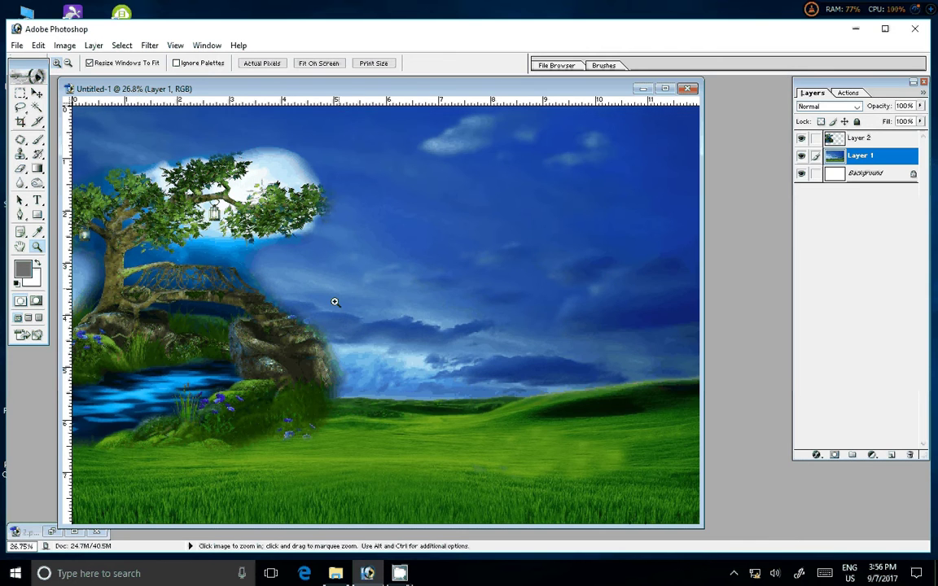
Close the recovered tree photo and drag the baby from Scan_007 into the composite.
key(v)
mouse_move(335, 302)
mouse_down()
mouse_move(460, 106)
mouse_move(335, 102)
mouse_up()
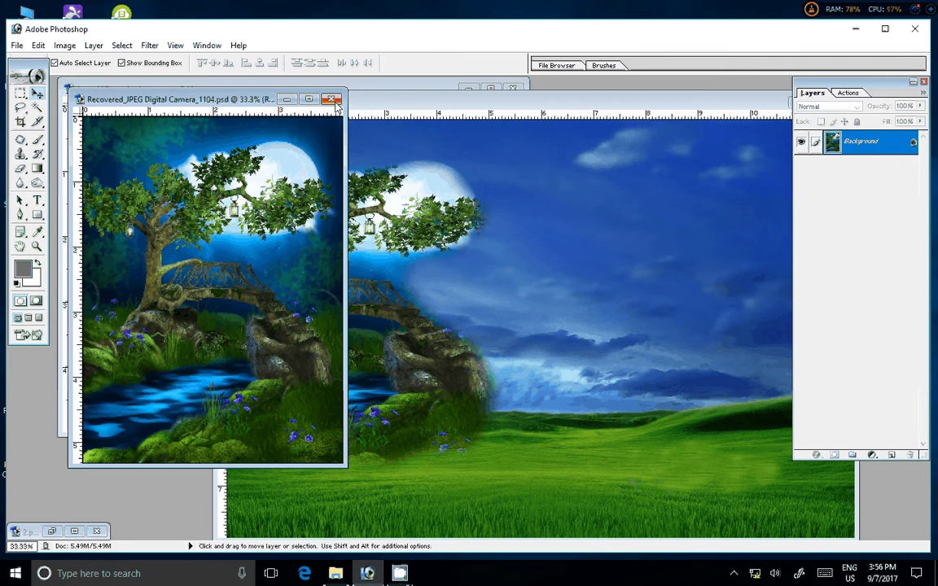
click(332, 99)
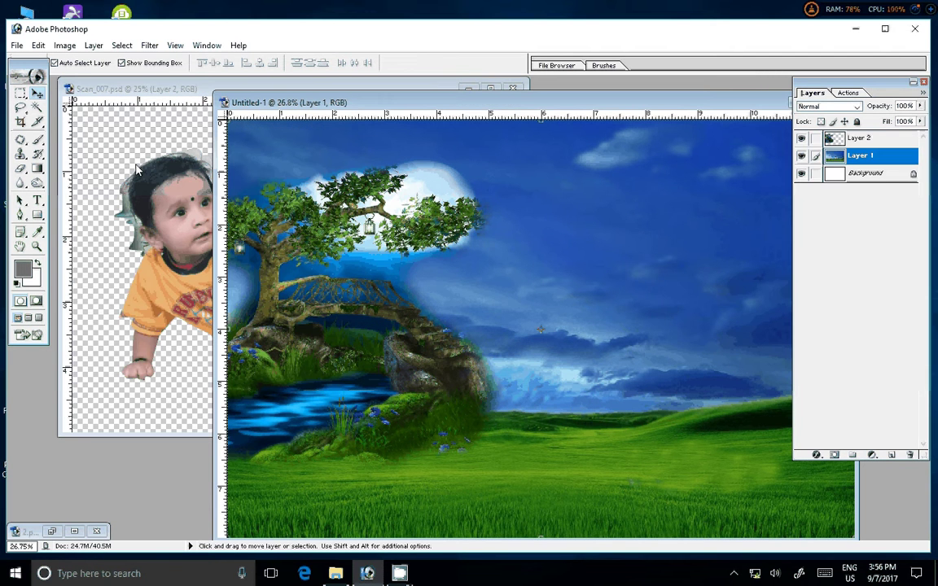
drag(137, 169, 672, 233)
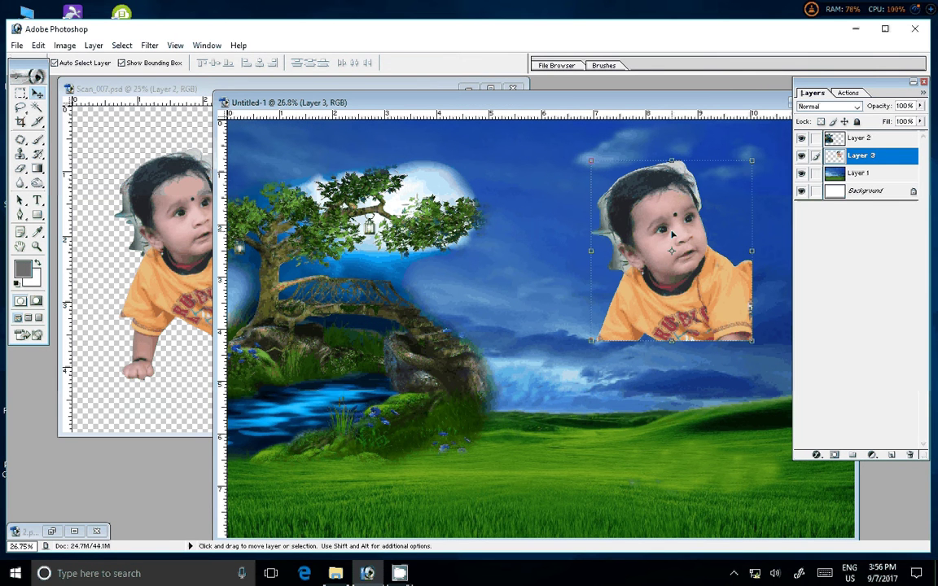
Erase the baby layer's grey fringe and shirt edges with a 250-400 eraser brush.
key(e)
key(bracketright)
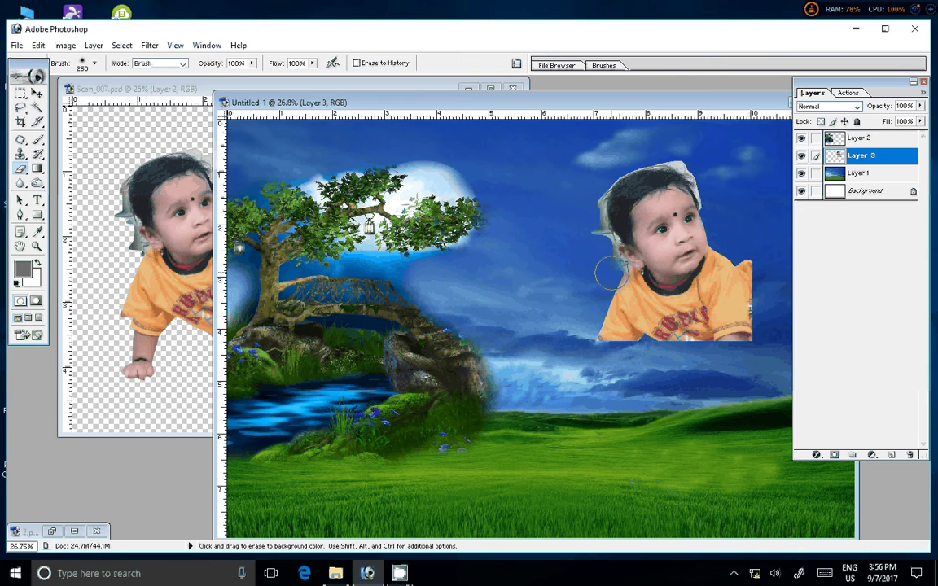
mouse_move(609, 274)
mouse_down()
mouse_move(603, 168)
mouse_move(714, 191)
mouse_up()
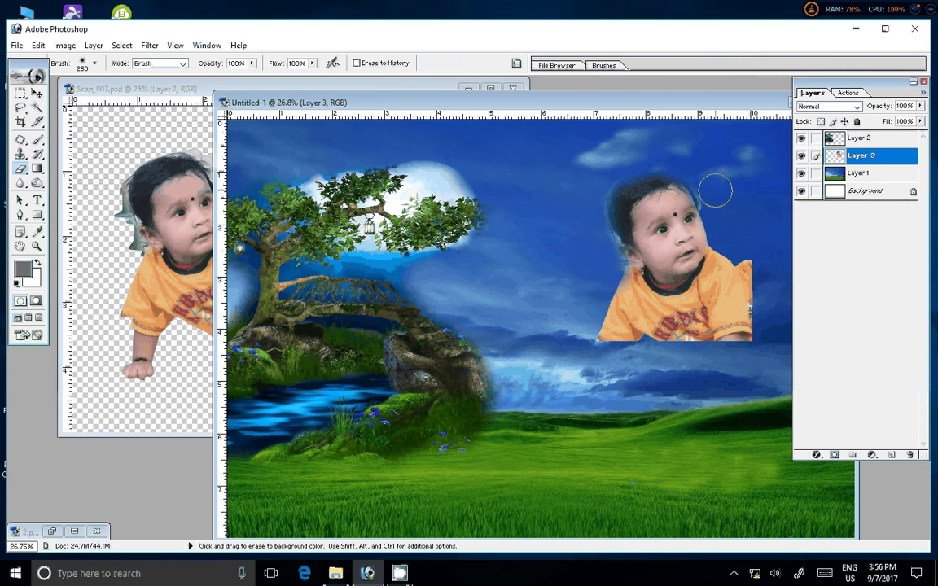
key(bracketright)
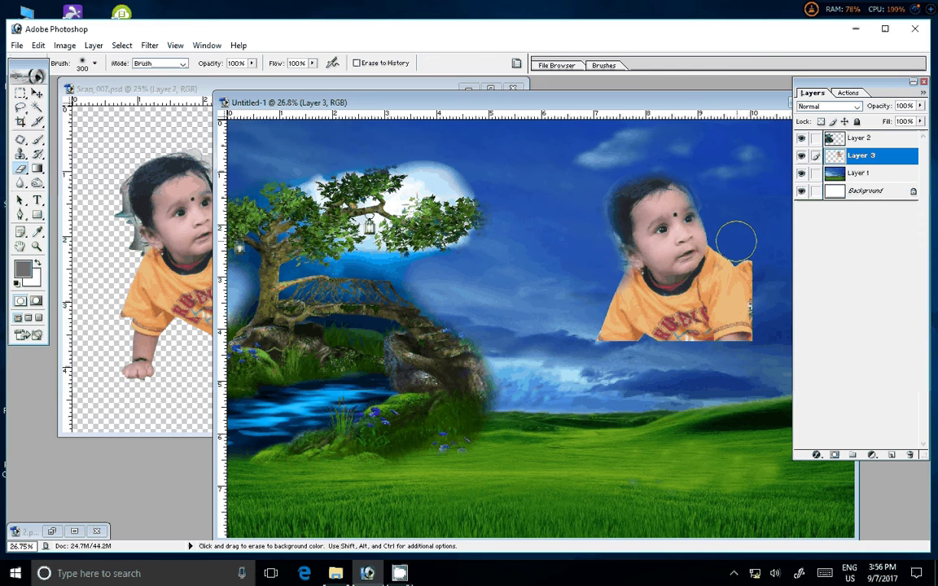
key(bracketright)
mouse_move(735, 241)
mouse_down()
mouse_move(574, 347)
mouse_move(548, 201)
mouse_up()
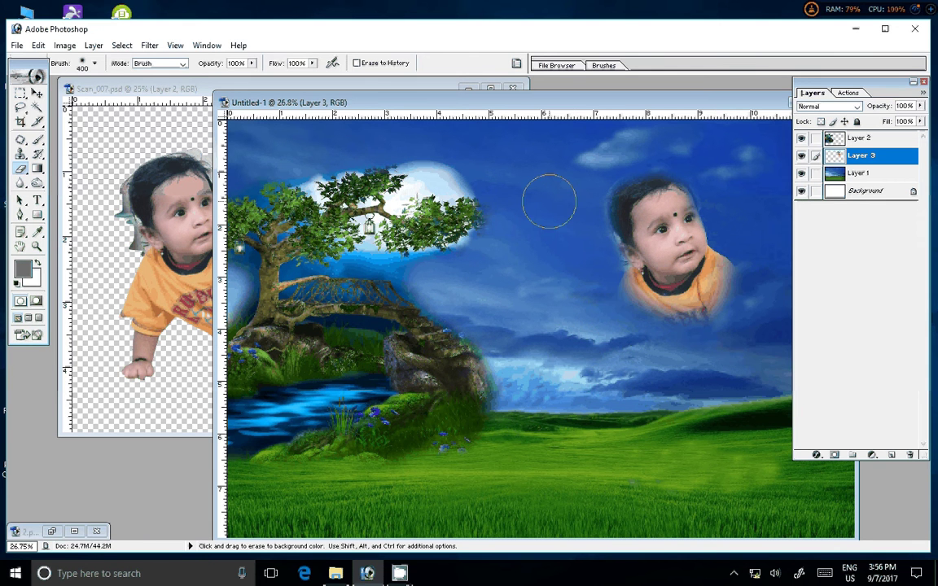
Flip the baby layer horizontally with Free Transform.
key(ctrl+t)
right_click(672, 176)
click(672, 322)
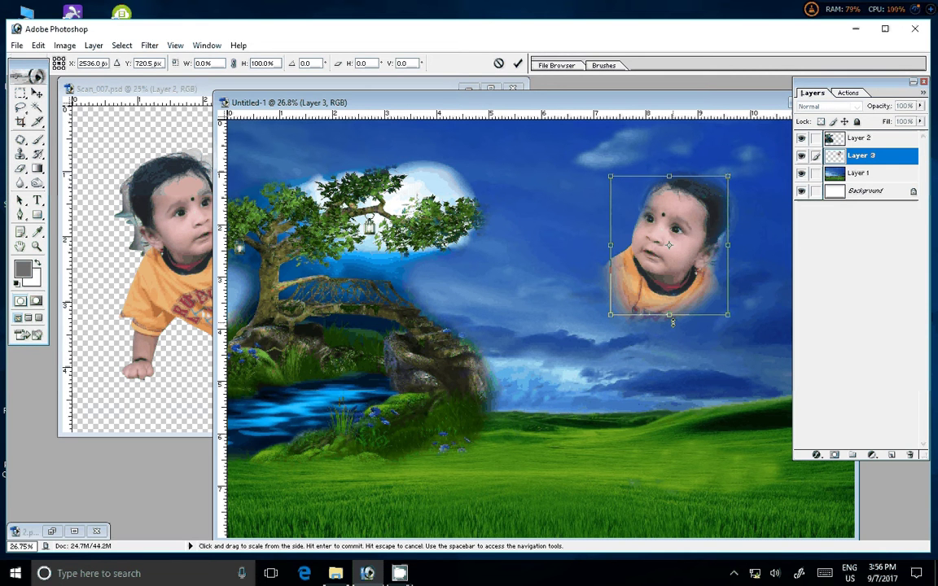
Commit the flip, enlarge the baby face to about 203%, and erase the shirt's lower edge.
key(Return)
drag(570, 102, 439, 88)
drag(503, 279, 509, 265)
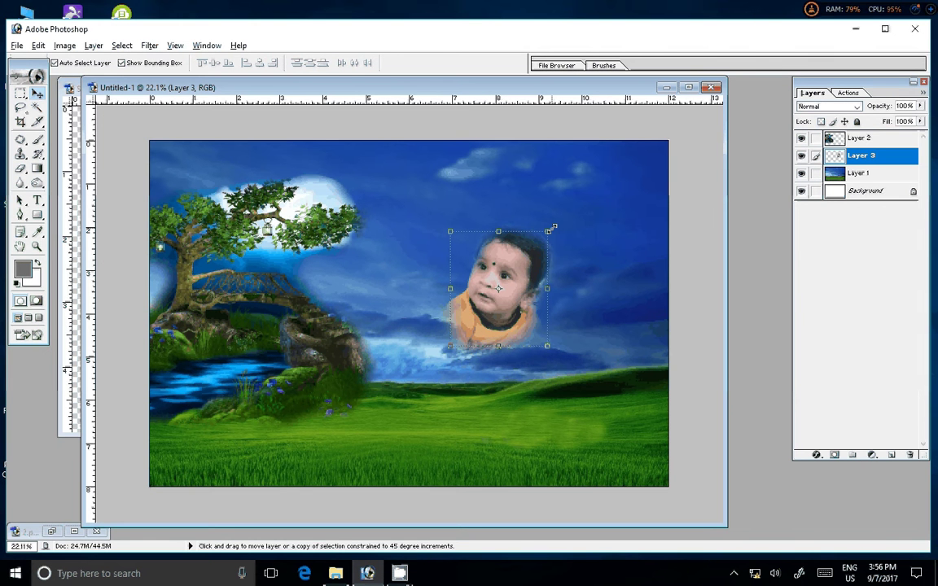
drag(551, 230, 626, 192)
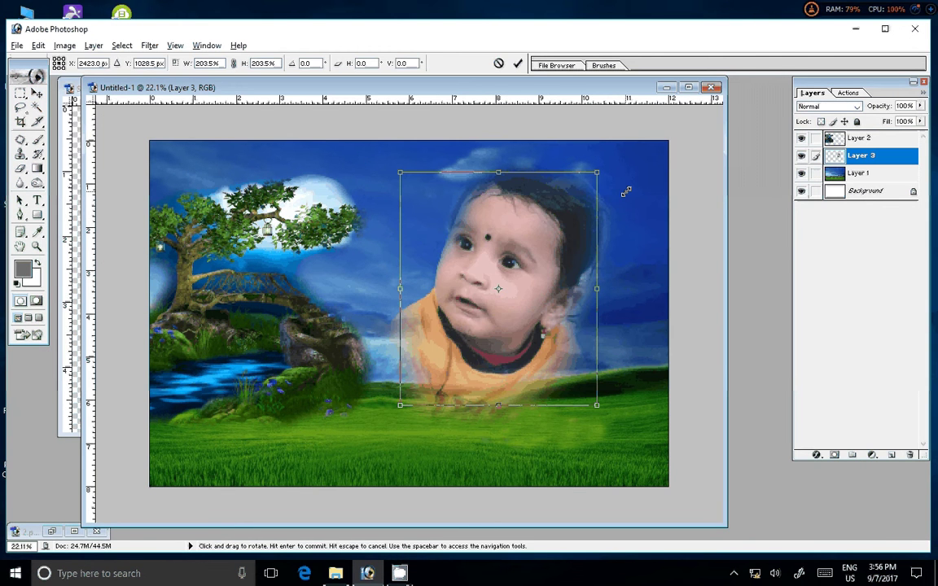
key(Return)
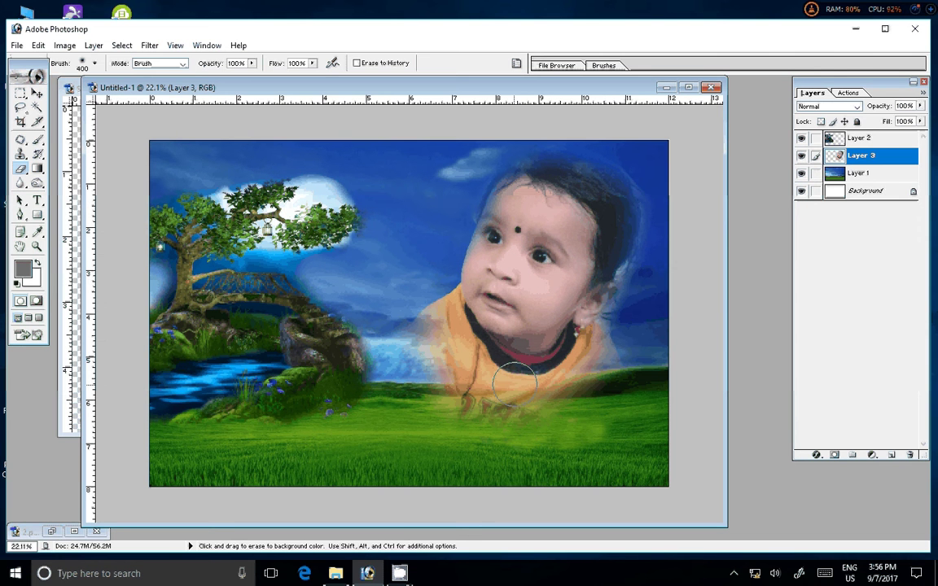
mouse_move(514, 377)
mouse_down()
mouse_move(490, 400)
mouse_move(610, 412)
mouse_move(581, 426)
mouse_up()
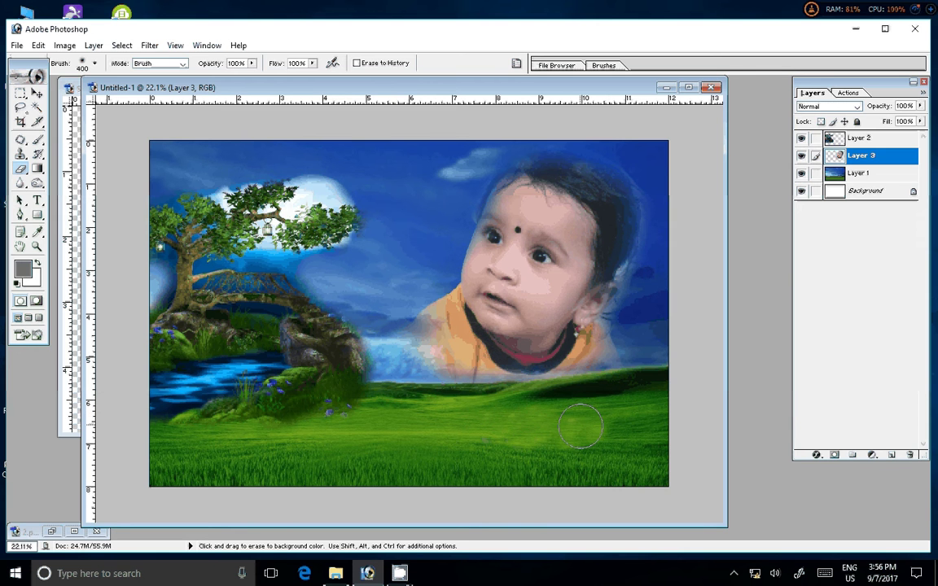
Minimize Scan_007 and bring the crawling baby from 2.psd in front of the tree.
key(v)
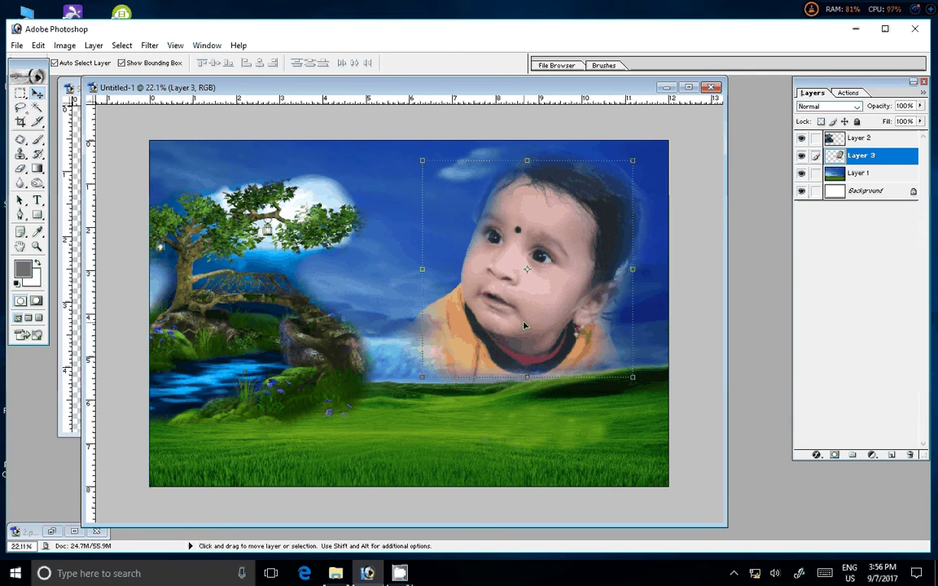
drag(246, 93, 379, 104)
click(138, 238)
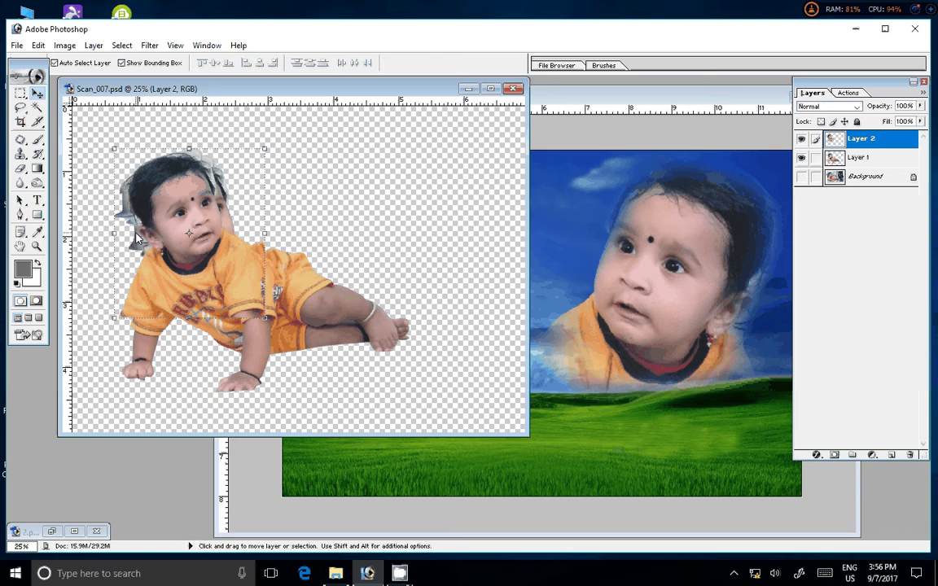
click(468, 87)
click(52, 532)
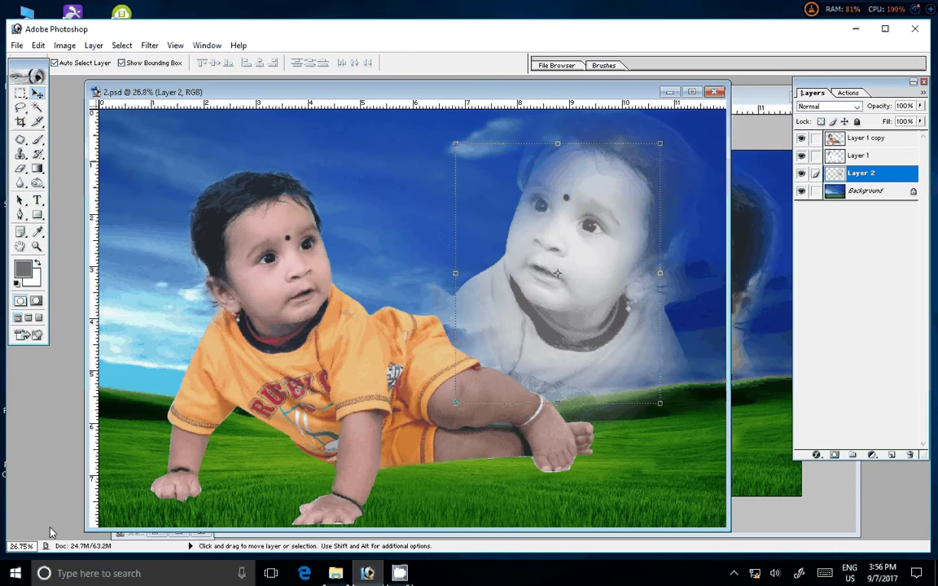
mouse_move(362, 332)
mouse_down()
mouse_move(737, 391)
mouse_move(523, 335)
mouse_move(478, 363)
mouse_move(480, 354)
mouse_up()
key(ctrl+t)
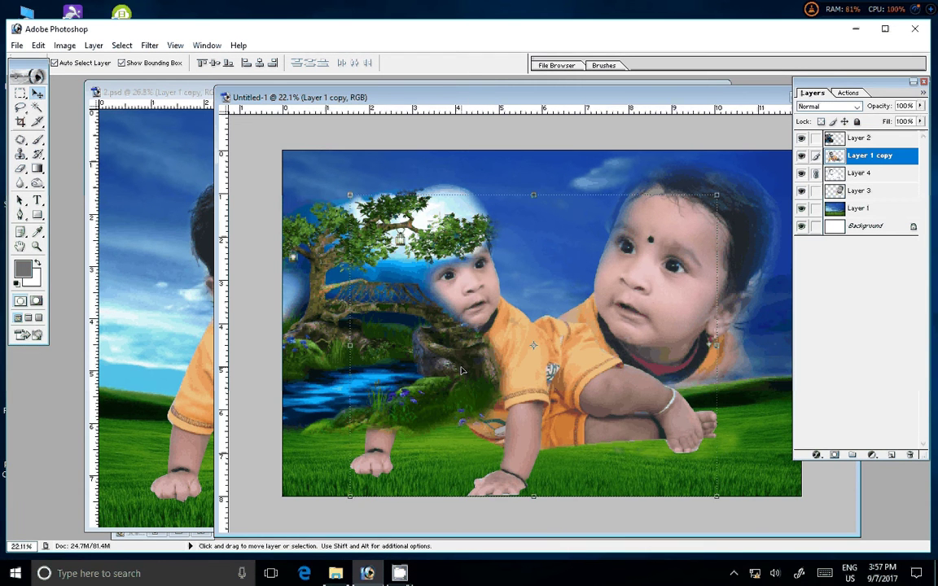
key(ctrl+bracketright)
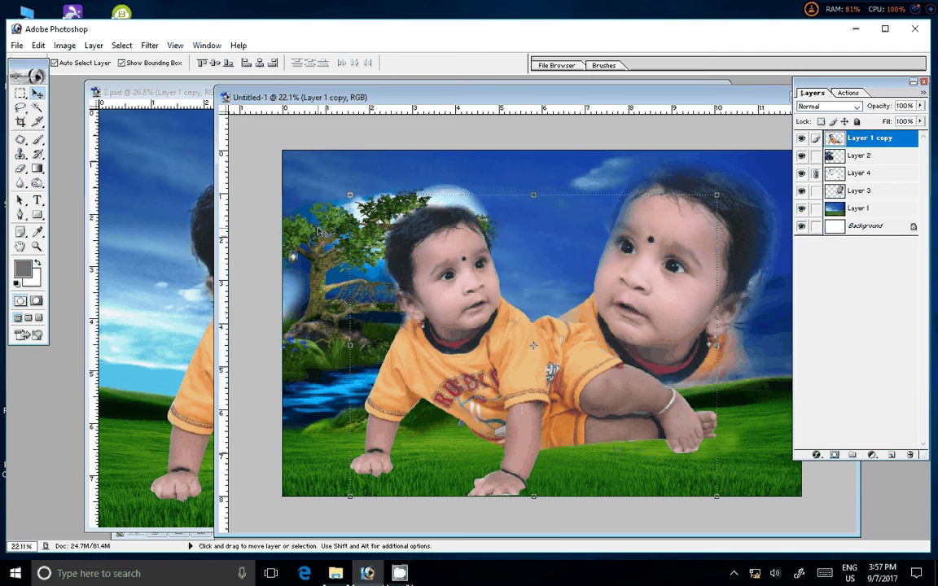
Stretch the tree scenery to 114.5% height, nudge the crawling baby, and minimize 2.psd.
click(320, 232)
key(ctrl+t)
drag(376, 186, 377, 147)
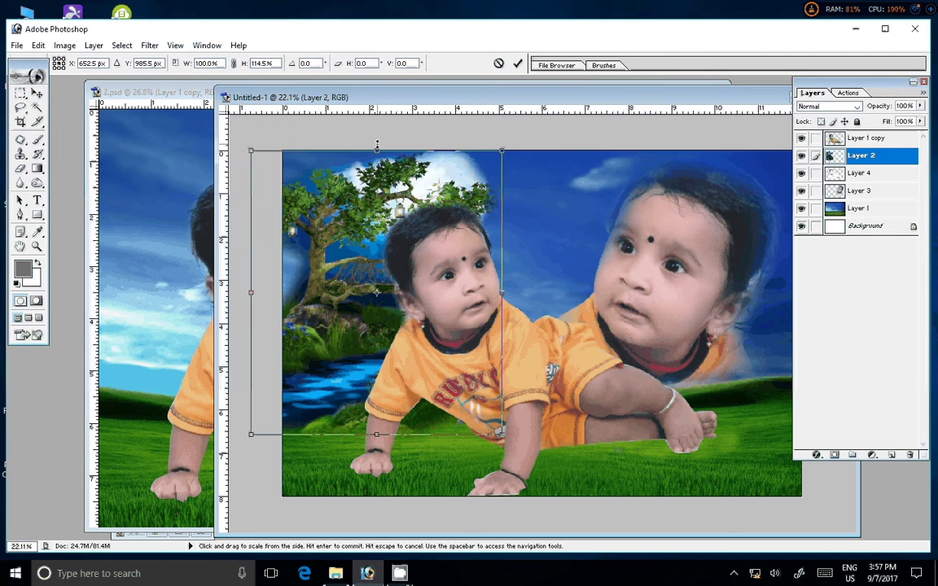
double_click(436, 285)
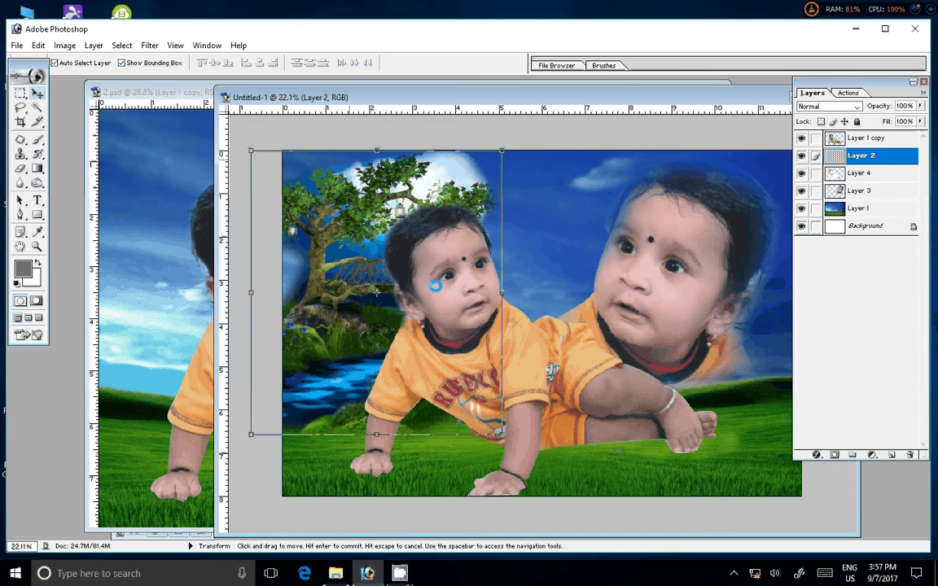
mouse_move(457, 287)
mouse_down()
mouse_move(431, 267)
mouse_move(428, 295)
mouse_up()
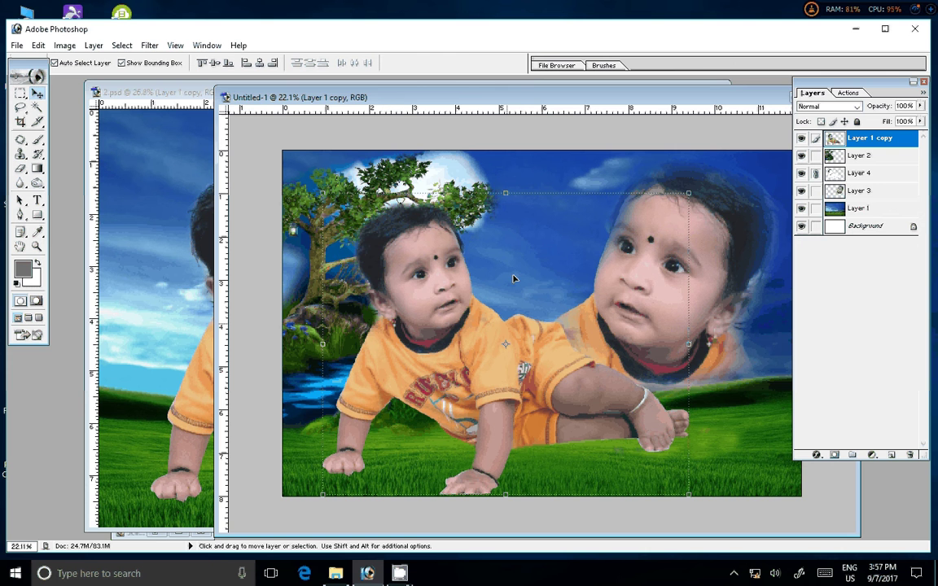
key(ctrl+Tab)
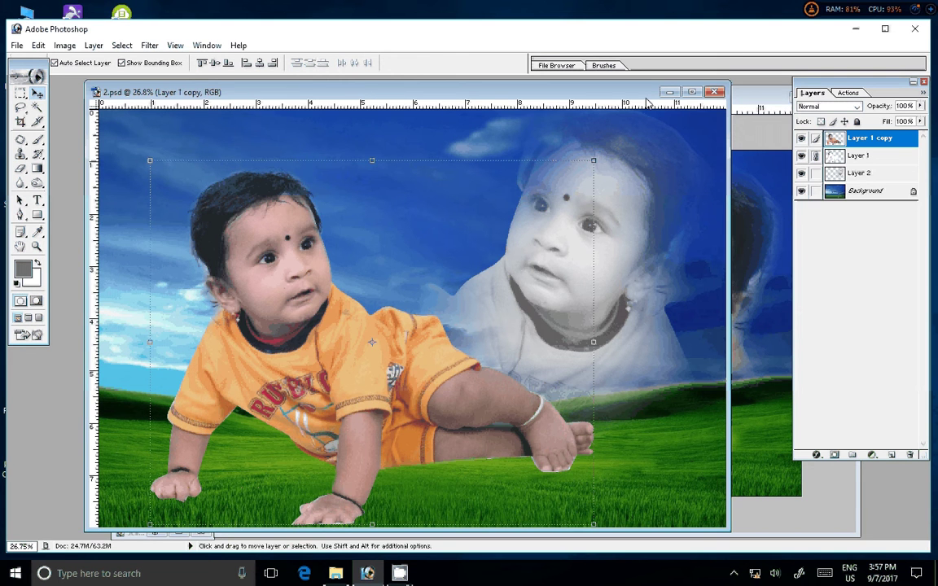
click(669, 92)
Save the finished Bliss composite as 3.psd, then close its document window.
drag(566, 104, 565, 106)
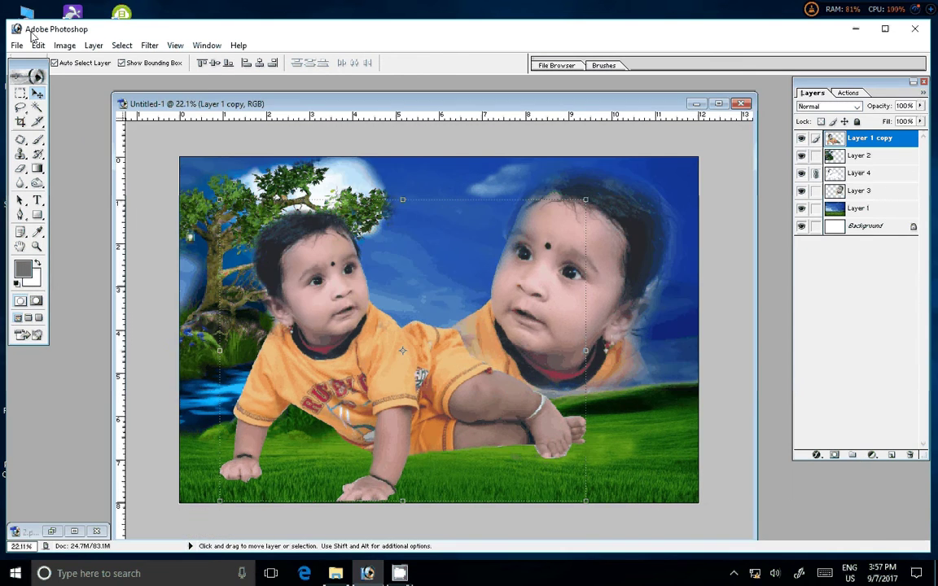
click(17, 45)
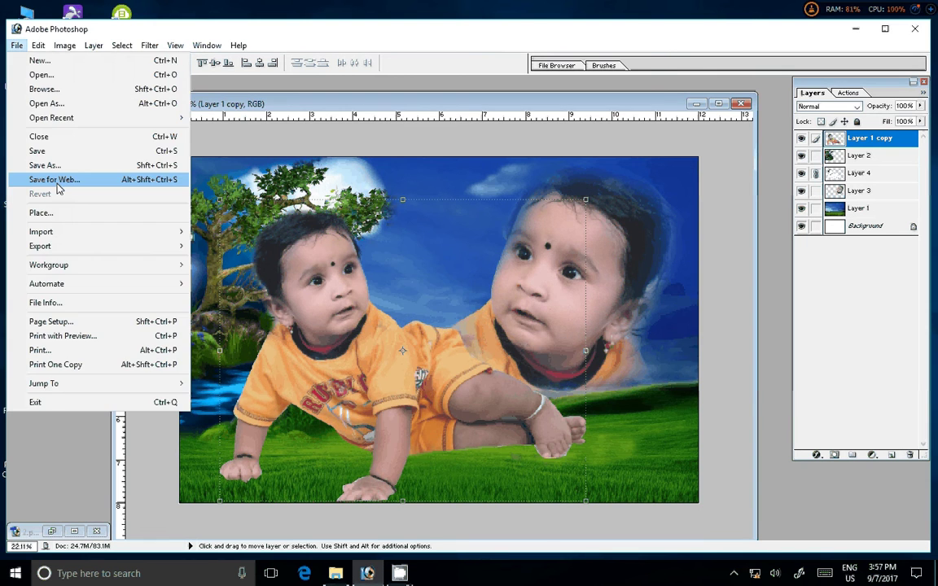
click(49, 165)
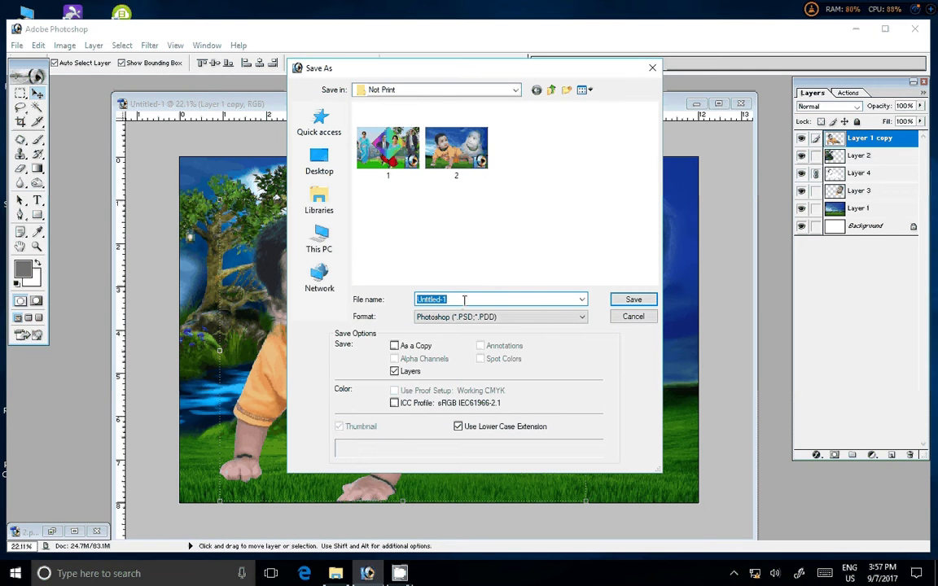
text(3)
click(622, 300)
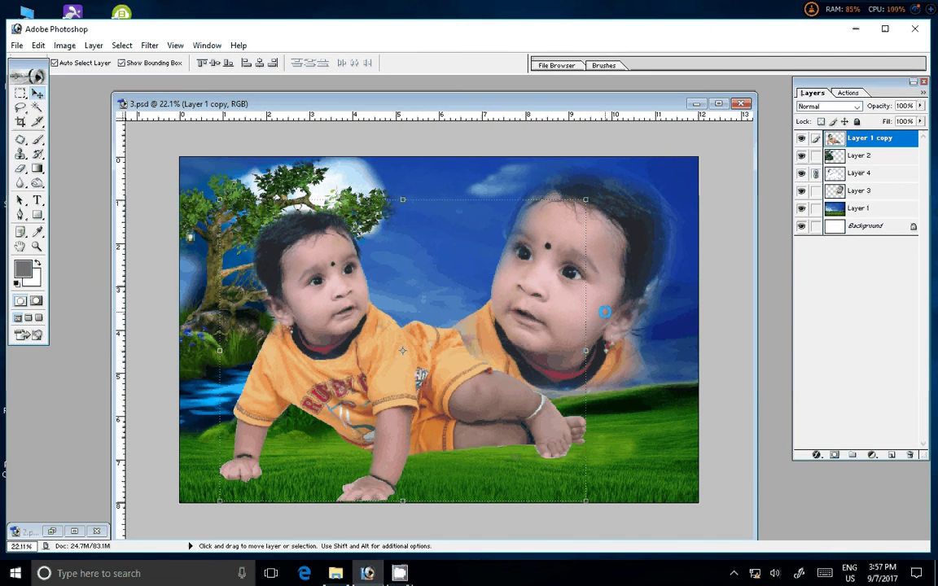
key(ctrl+w)
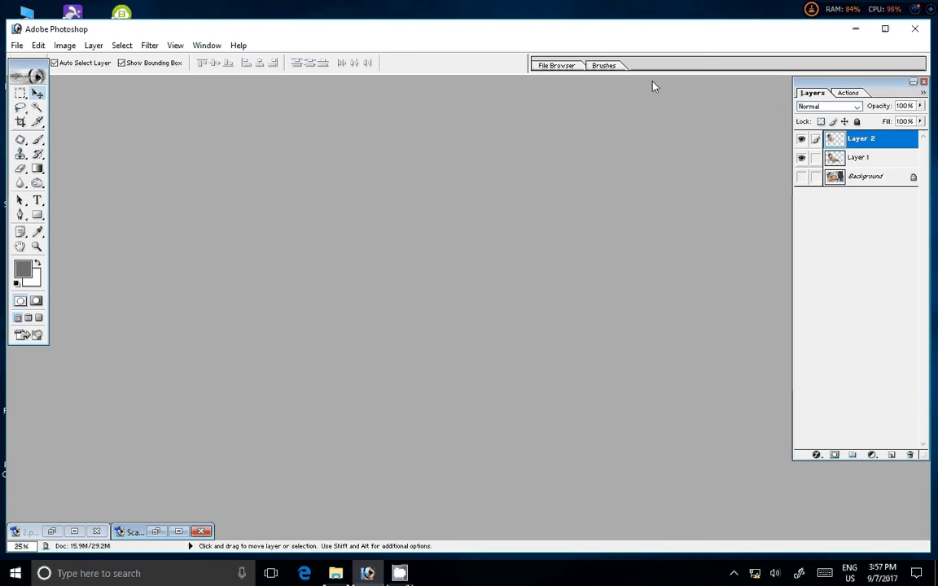